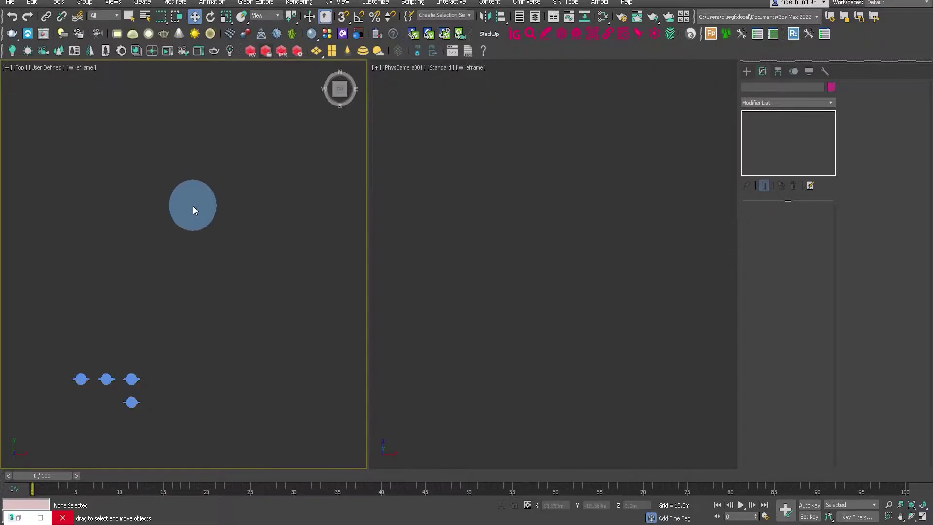
- Create a SiNi Disperse object in the Top view beside the four source teapots, with a logo size of about 42.5
click(746, 73)
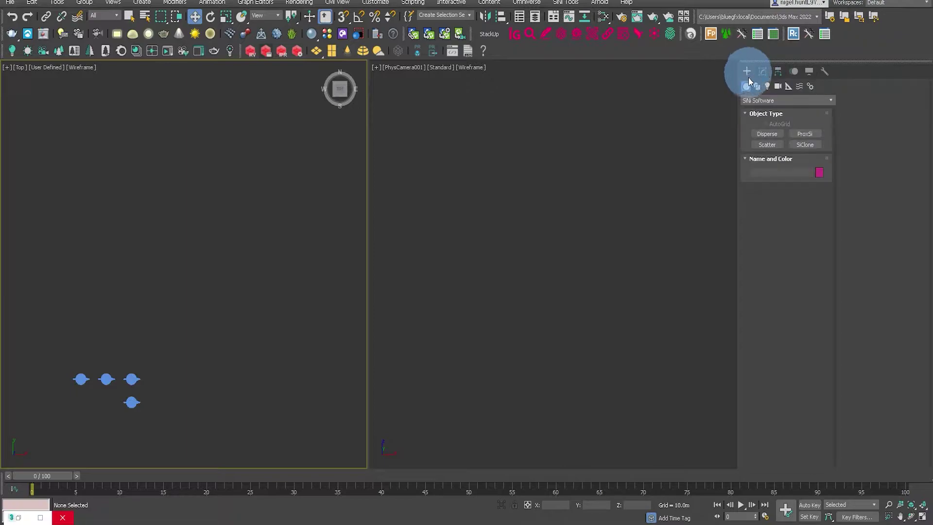
click(767, 135)
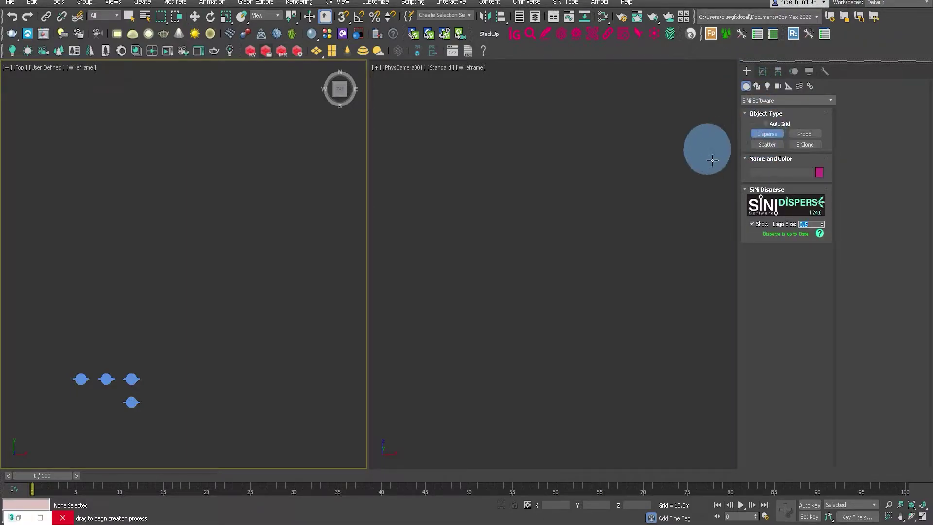
click(216, 383)
drag(254, 388, 266, 354)
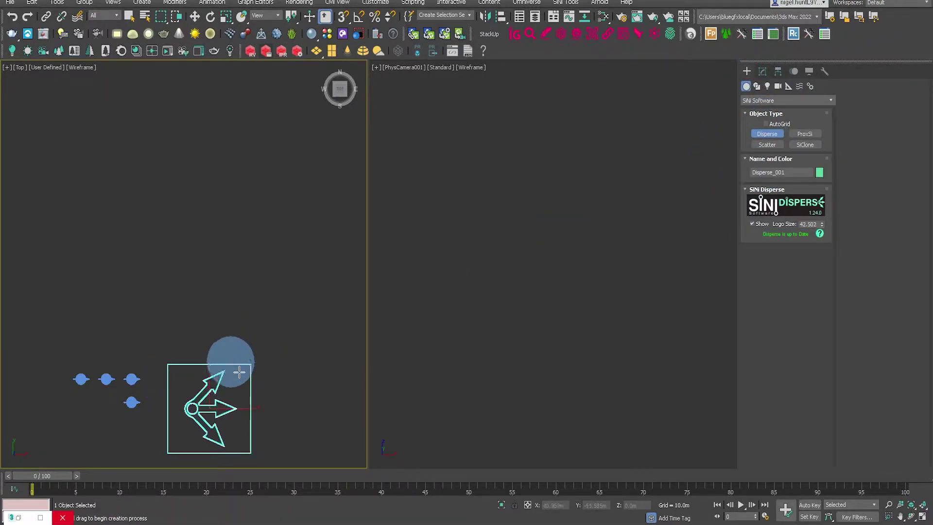
middle_drag(235, 380, 233, 360)
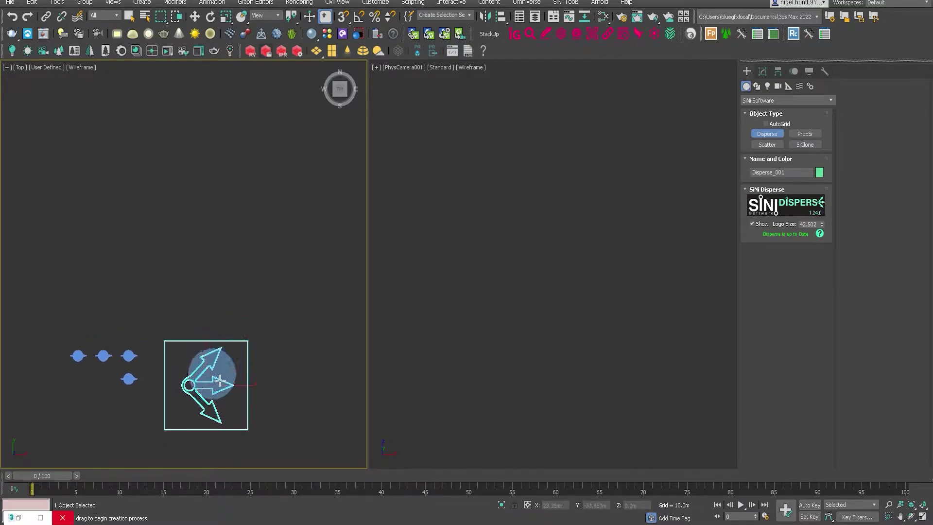
key(w)
- Examine the source teapots and the prepared Redshift materials, including Green Tea and 08 - RedshiftMtl
click(129, 357)
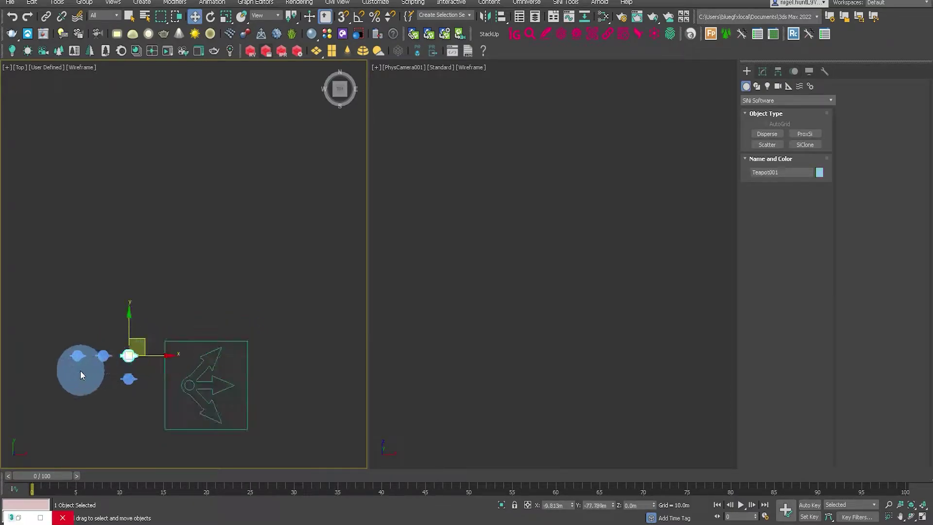
click(78, 355)
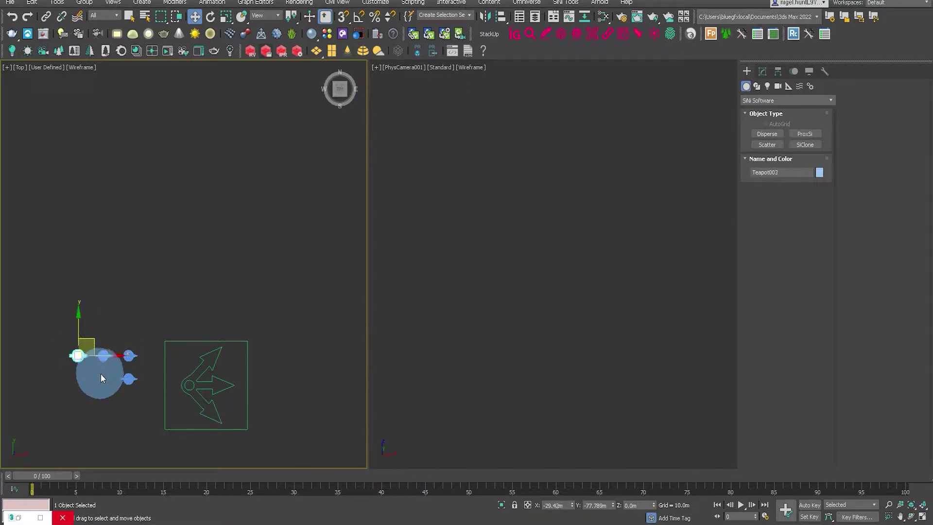
click(128, 380)
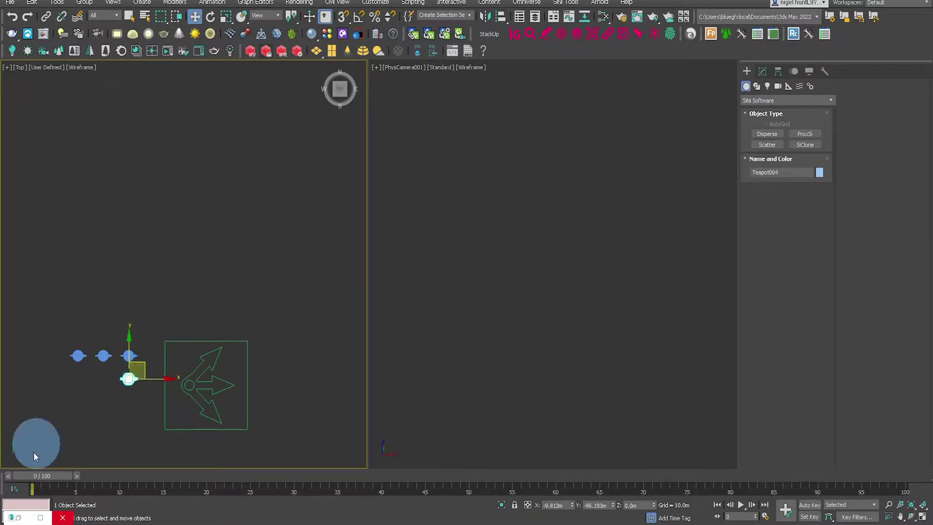
click(40, 519)
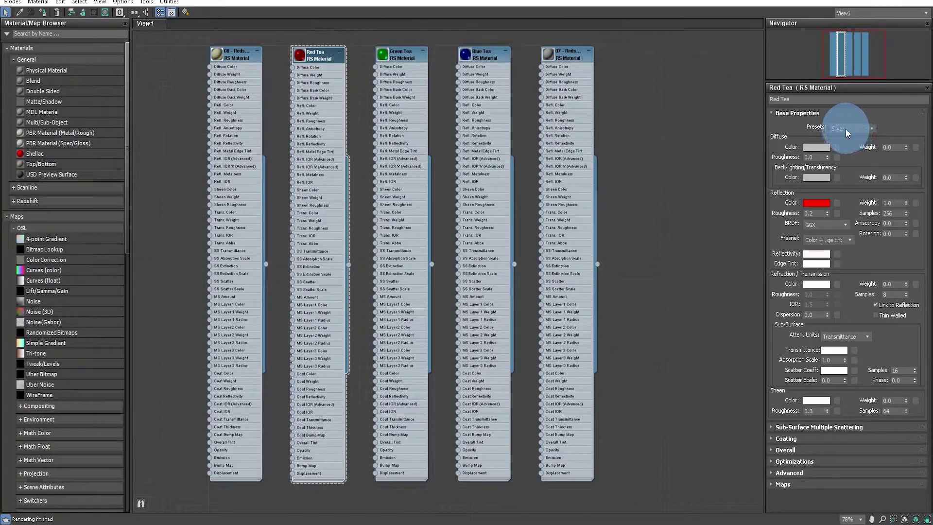
click(392, 45)
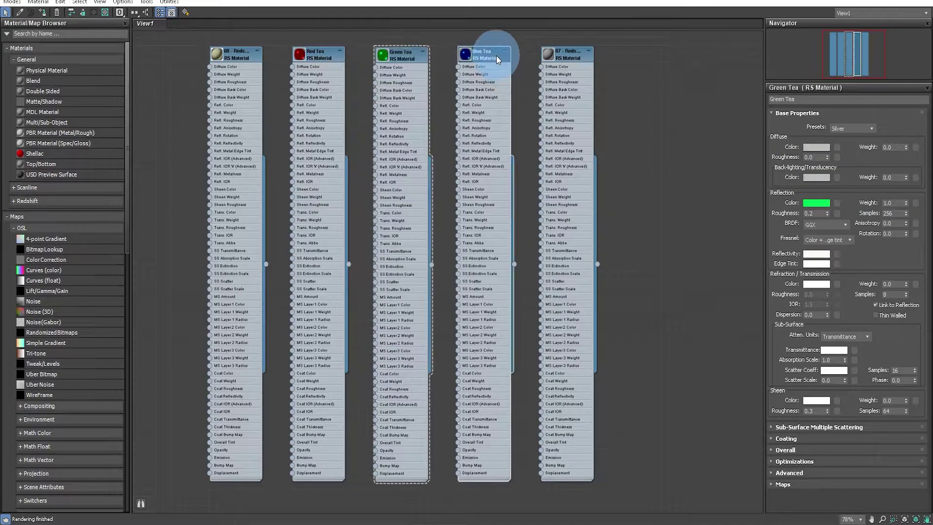
click(240, 59)
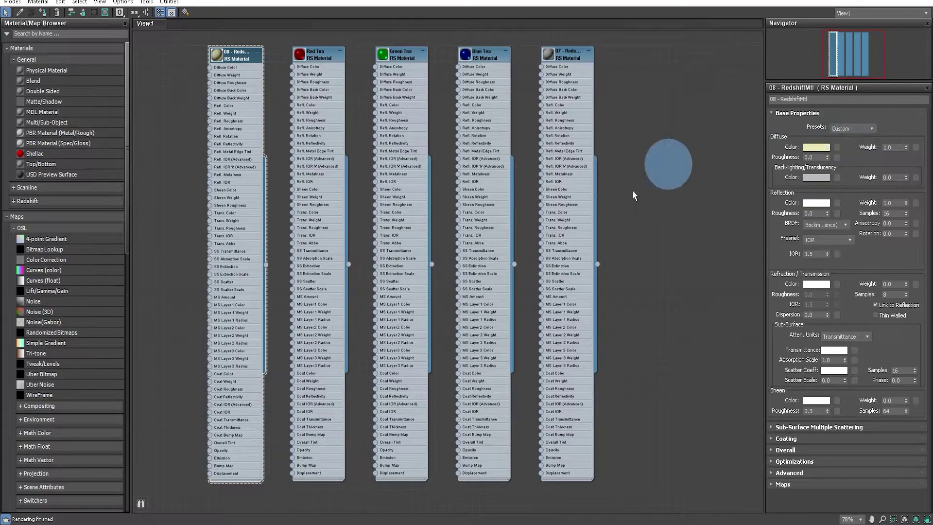
click(873, 2)
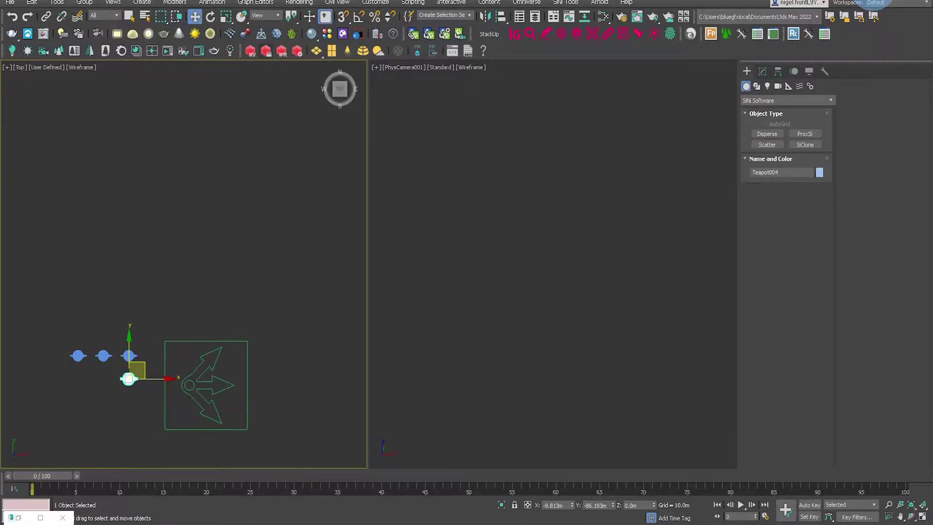
- Add Teapot001, Teapot002 and Teapot003 to the Disperse object's distribution list
click(211, 370)
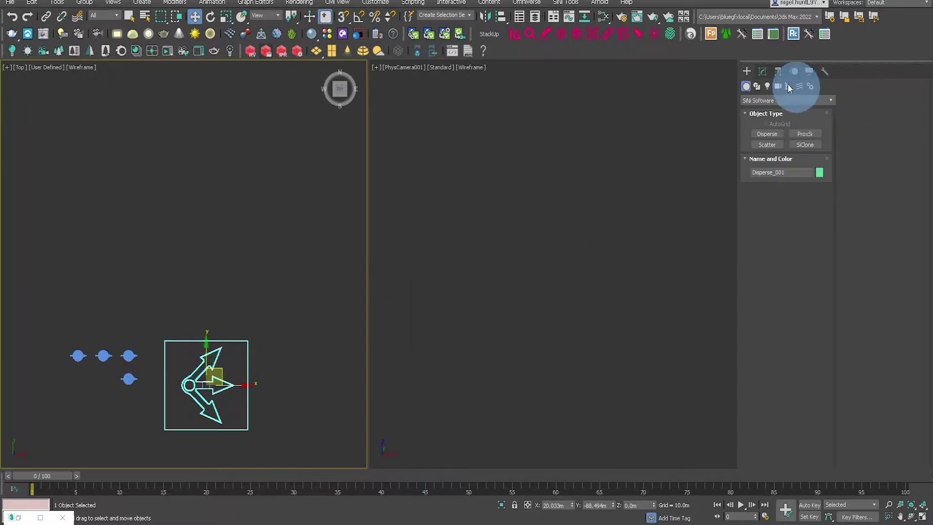
click(763, 71)
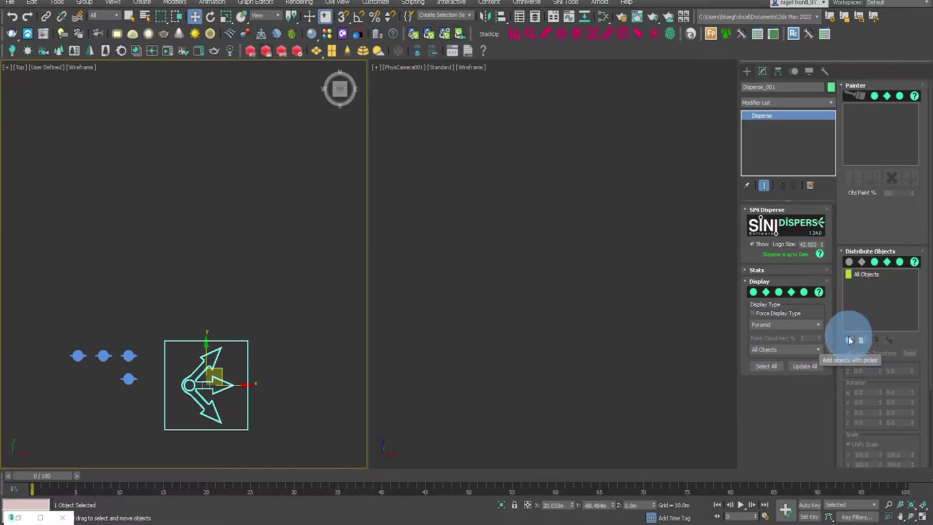
click(849, 339)
click(133, 357)
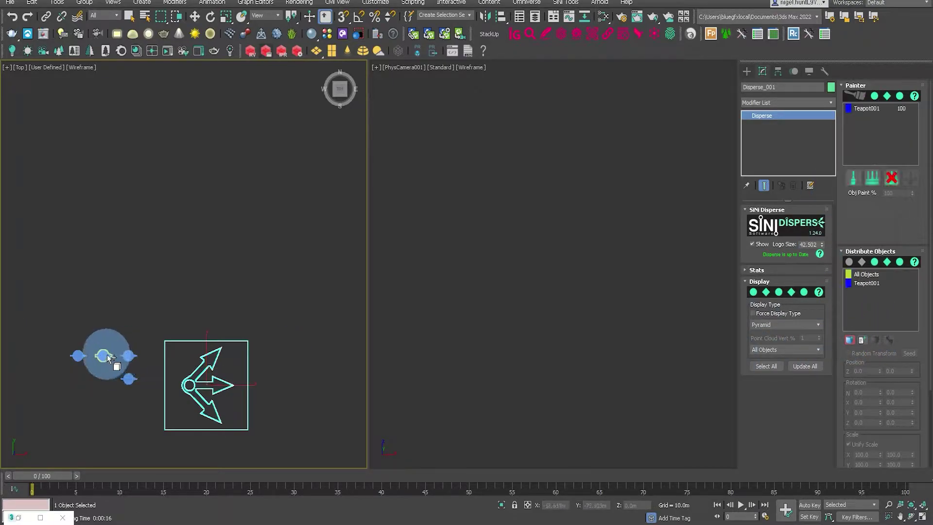
click(104, 357)
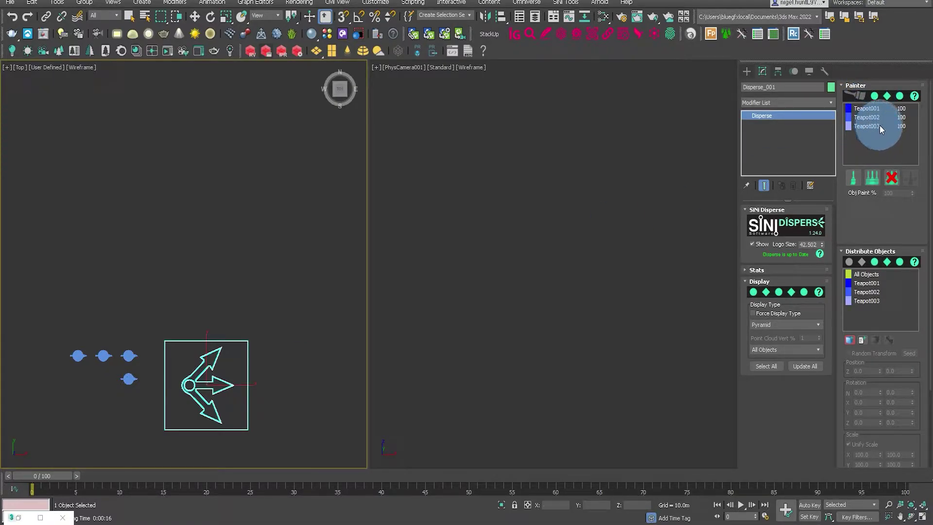
- Paint a mix of all listed teapots over the empty area of the Top view, using brush size 20 and collision distance 4
click(872, 178)
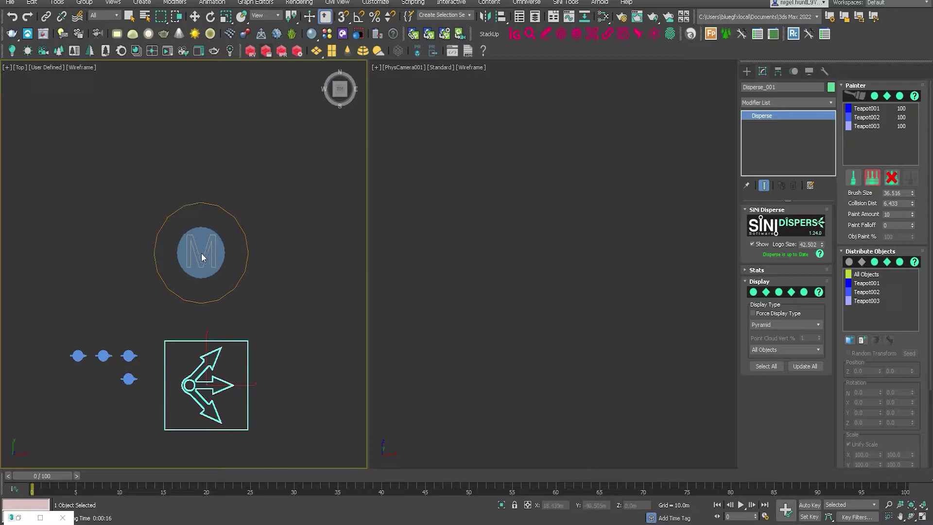
click(896, 193)
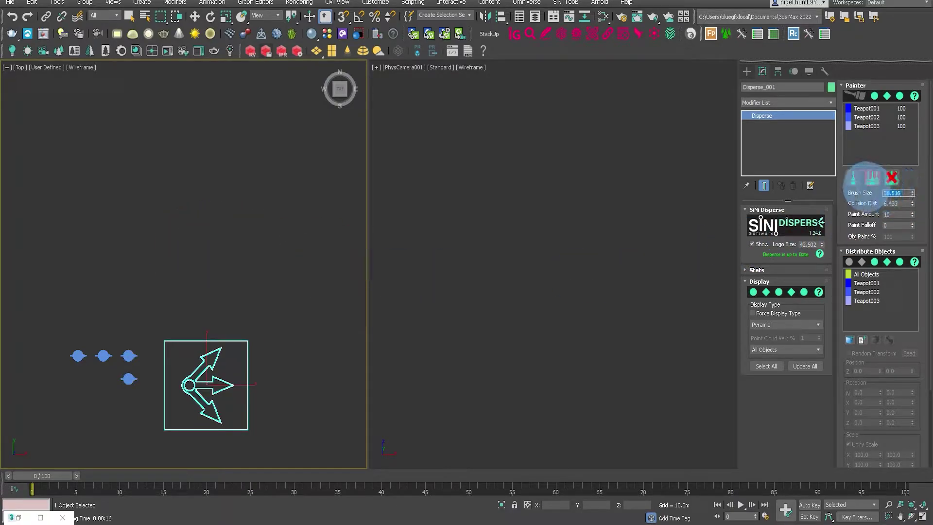
text(20)
key(Return)
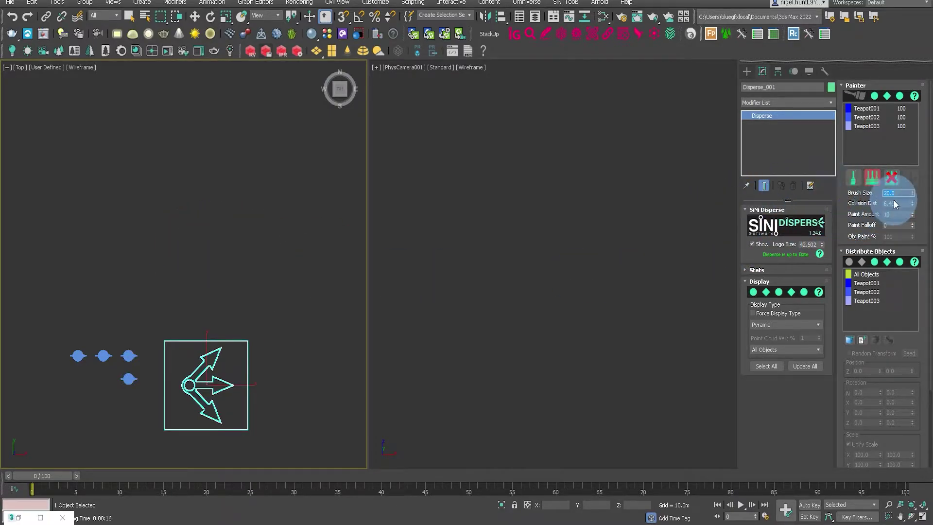
key(Tab)
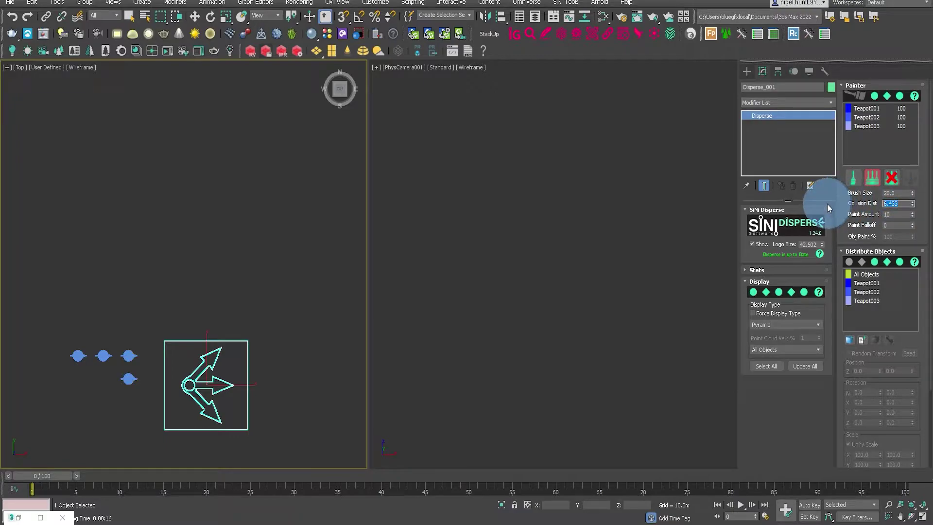
text(4)
key(Return)
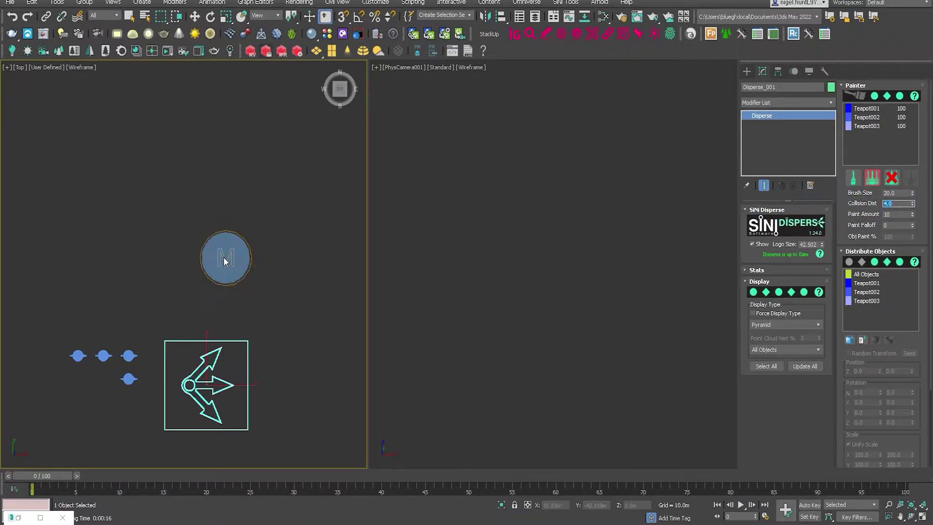
mouse_move(261, 285)
mouse_down()
mouse_move(134, 293)
mouse_move(118, 281)
mouse_move(235, 246)
mouse_move(256, 250)
mouse_move(225, 222)
mouse_move(165, 217)
mouse_move(137, 222)
mouse_move(135, 246)
mouse_move(169, 241)
mouse_move(162, 191)
mouse_move(240, 191)
mouse_move(249, 212)
mouse_move(225, 156)
mouse_move(170, 177)
mouse_move(101, 181)
mouse_move(125, 229)
mouse_move(110, 234)
mouse_move(152, 154)
mouse_move(203, 151)
mouse_move(197, 259)
mouse_move(185, 293)
mouse_move(230, 302)
mouse_move(137, 297)
mouse_move(210, 296)
mouse_move(268, 128)
mouse_move(208, 136)
mouse_move(205, 122)
mouse_move(96, 124)
mouse_move(98, 156)
mouse_move(67, 167)
mouse_move(228, 189)
mouse_move(208, 179)
mouse_move(214, 150)
mouse_up()
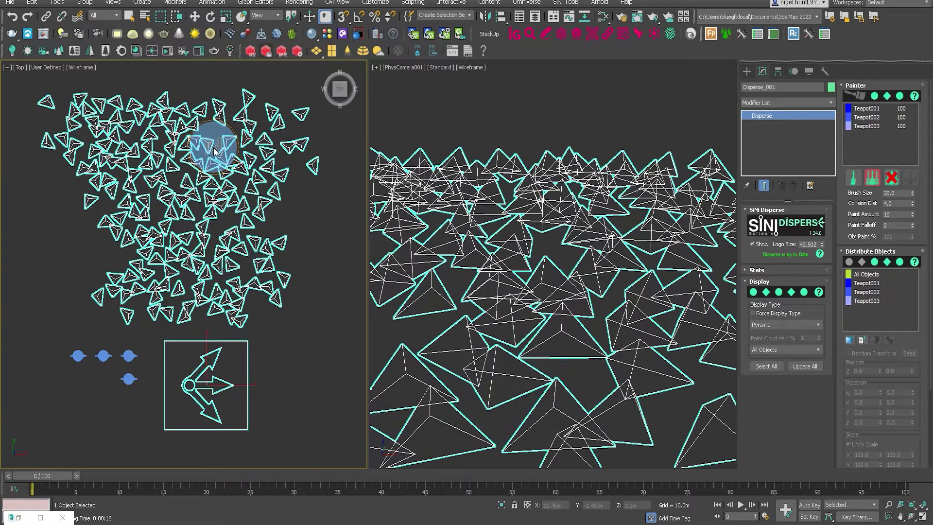
- Set the Disperse display type to Original and run a test render of the PhysCamera001 view
click(773, 324)
click(762, 376)
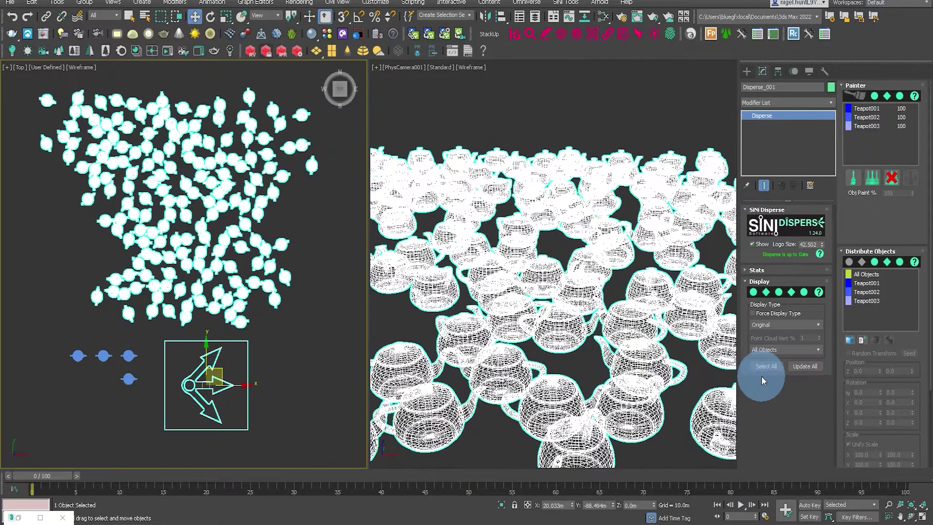
right_click(489, 106)
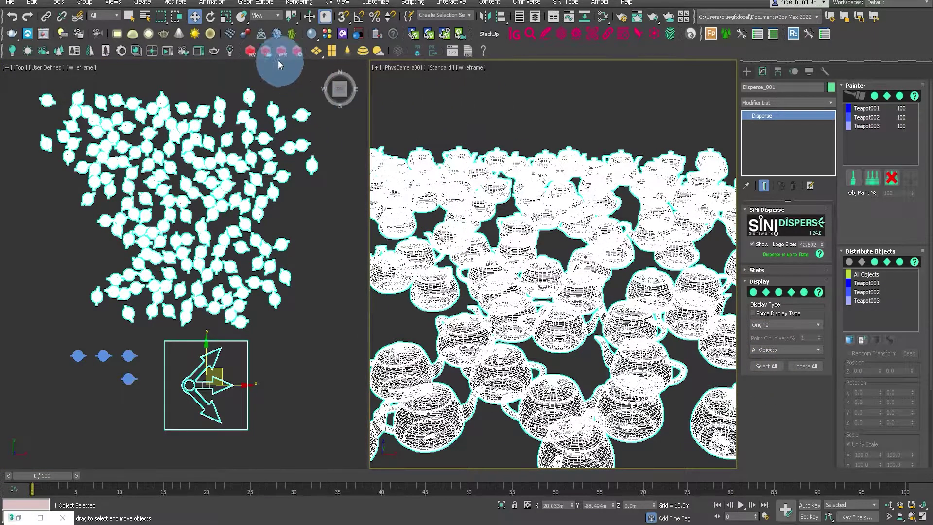
click(265, 50)
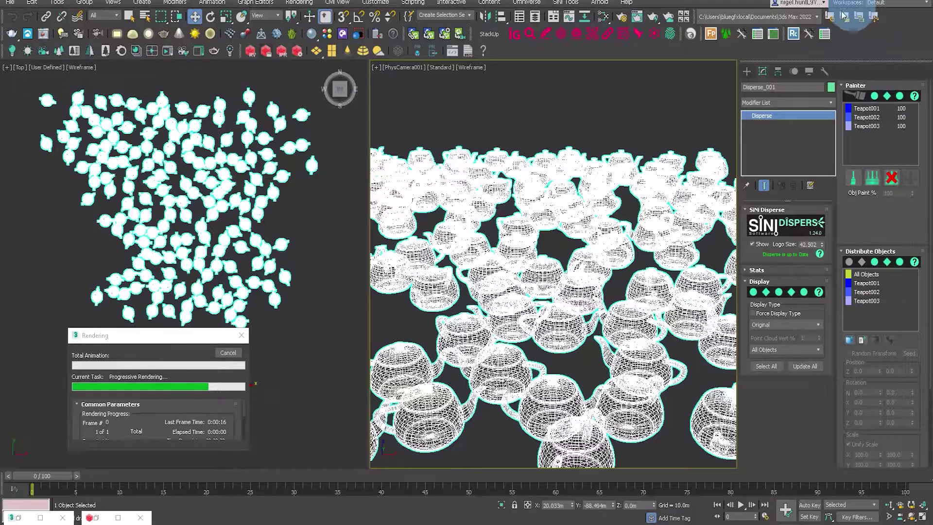
click(227, 354)
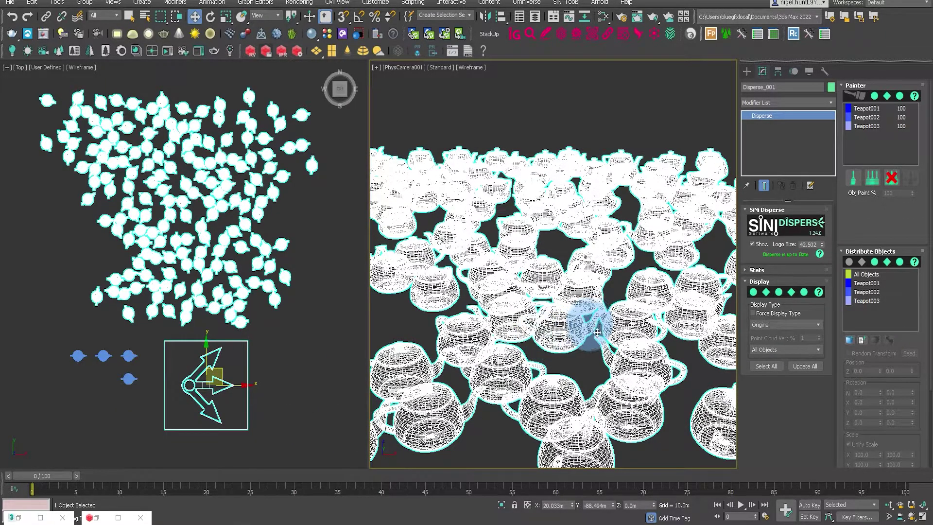
- Enable Random Transform for All Objects and set the unified scale range from 50 to 120
click(868, 274)
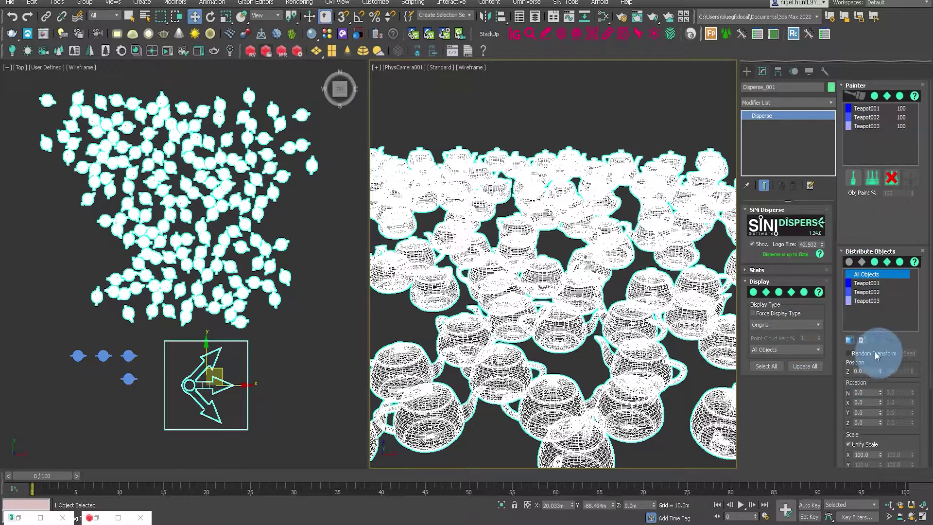
click(849, 353)
scroll(865, 222, down, 3)
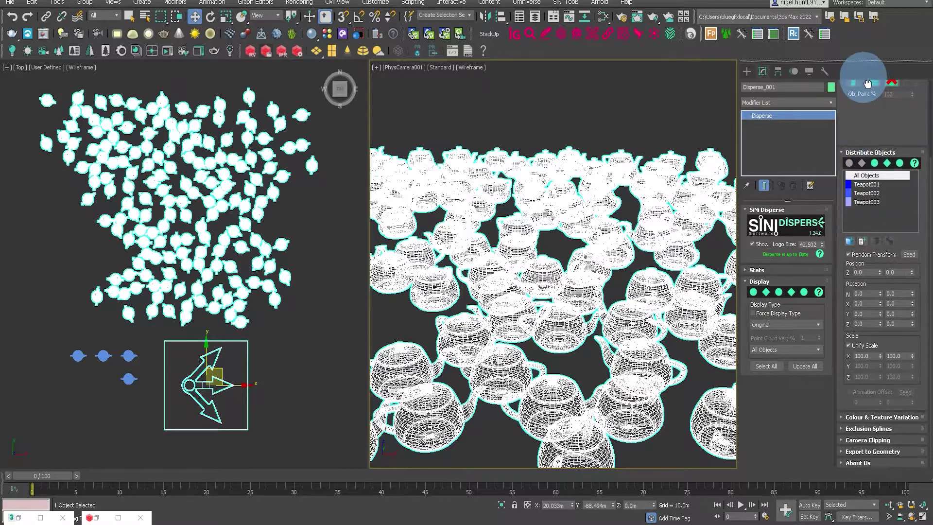
click(867, 355)
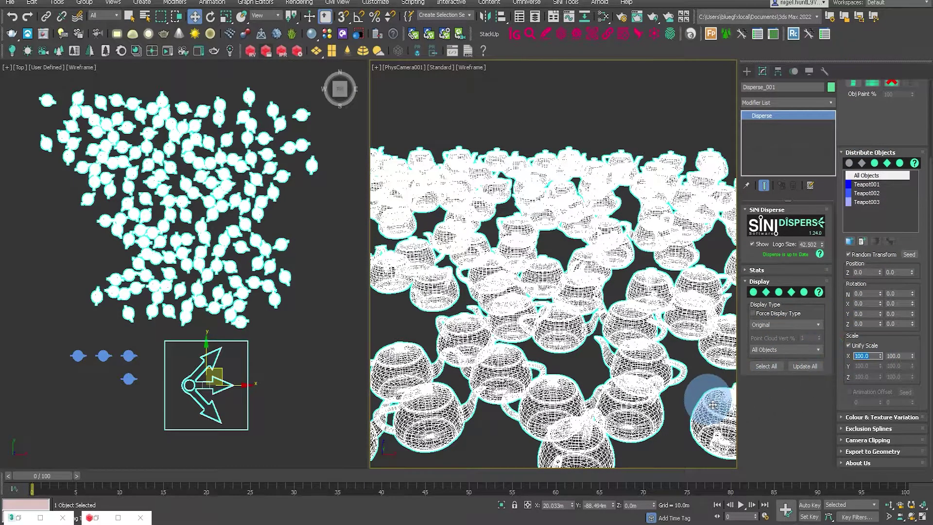
key(Return)
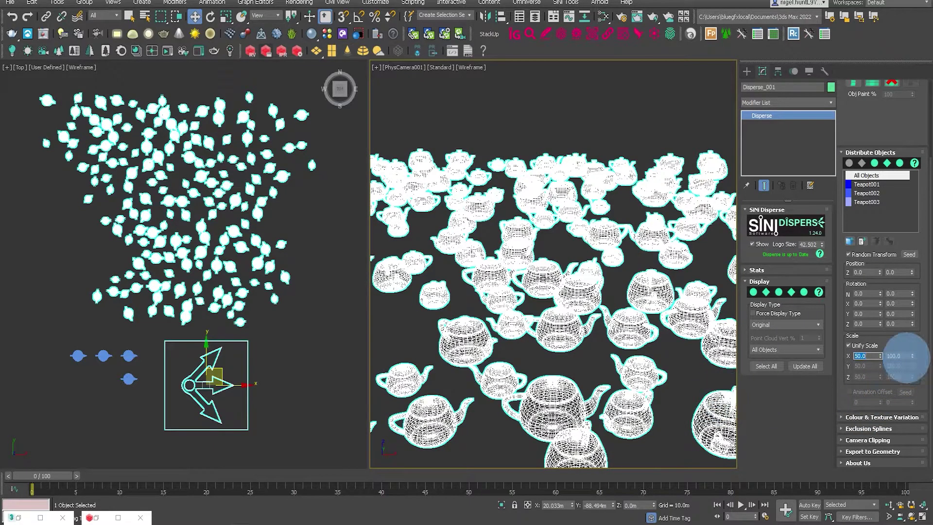
click(899, 356)
text(150)
key(Return)
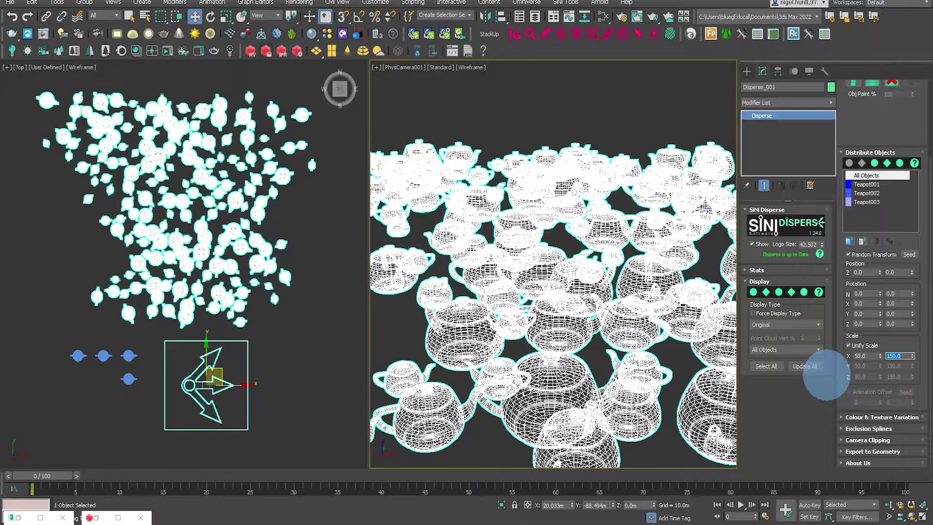
text(120)
key(Return)
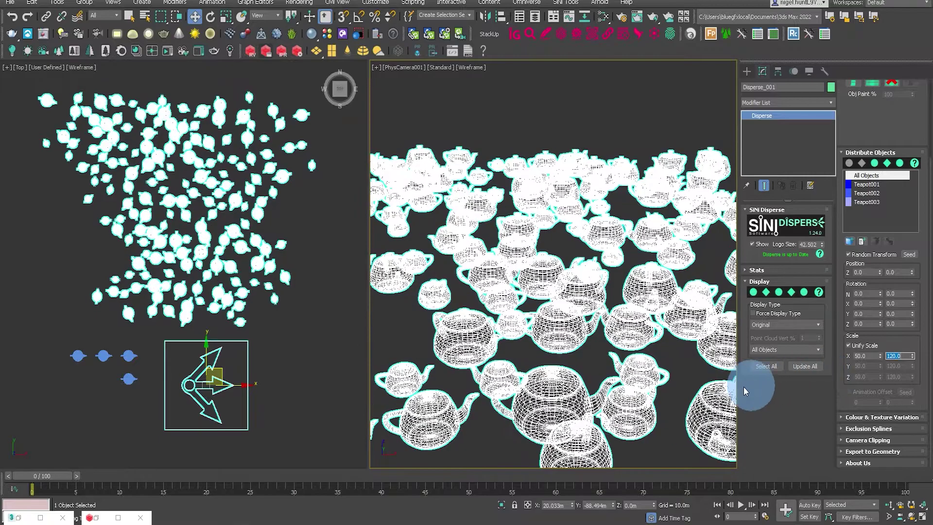
- Set the maximum random Z rotation of all dispersed objects to 360
click(898, 324)
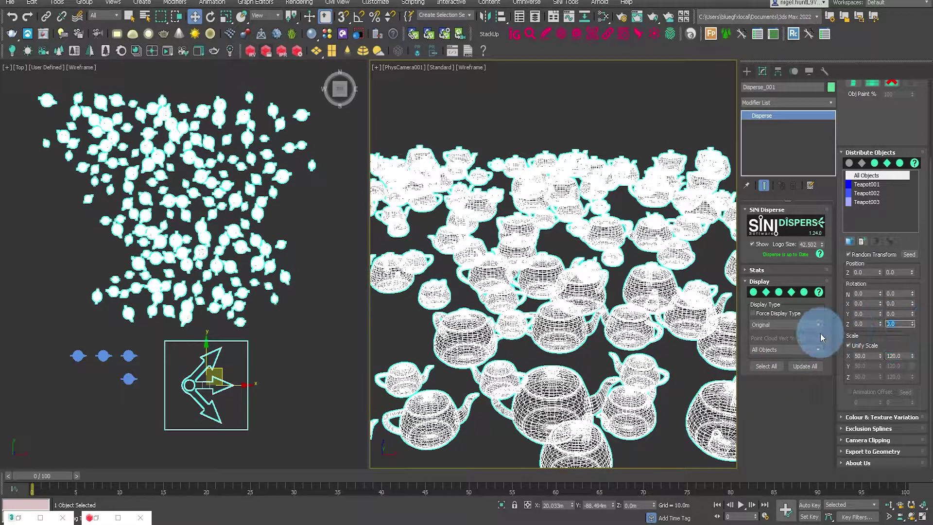
text(360)
key(Return)
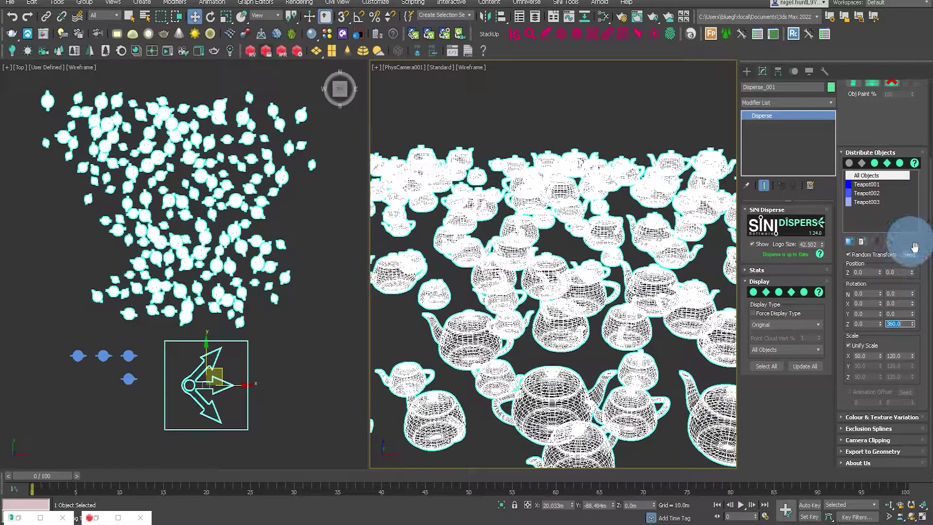
scroll(914, 247, up, 3)
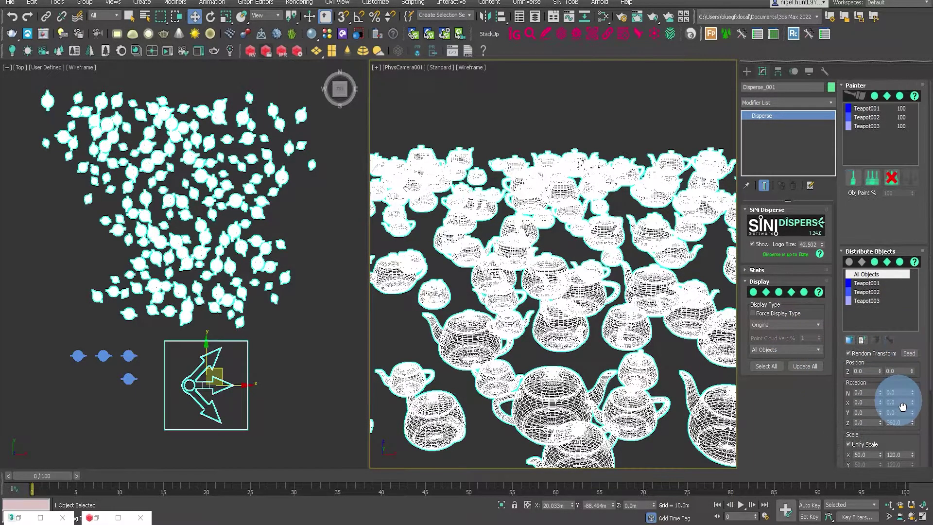
click(872, 178)
right_click(599, 120)
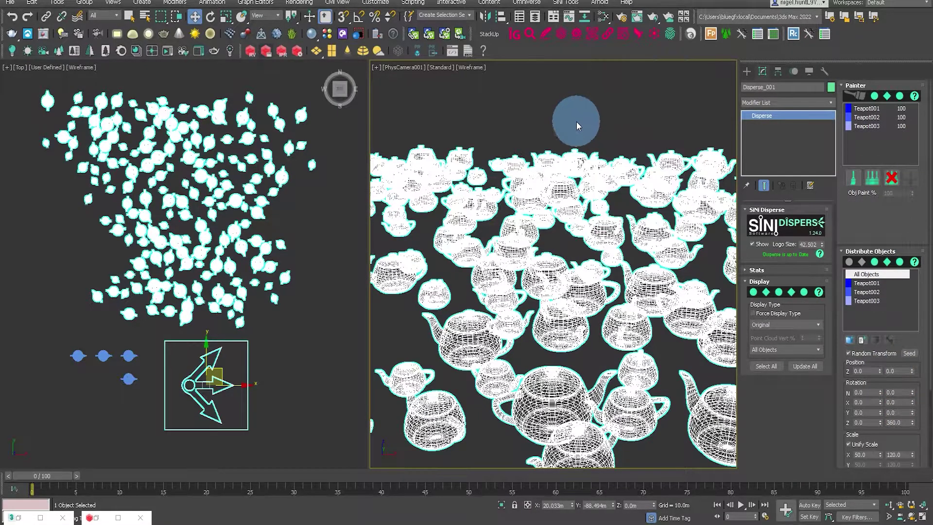
- Run a test render of the PhysCamera001 view to check the randomised teapots, and close the render window
click(262, 52)
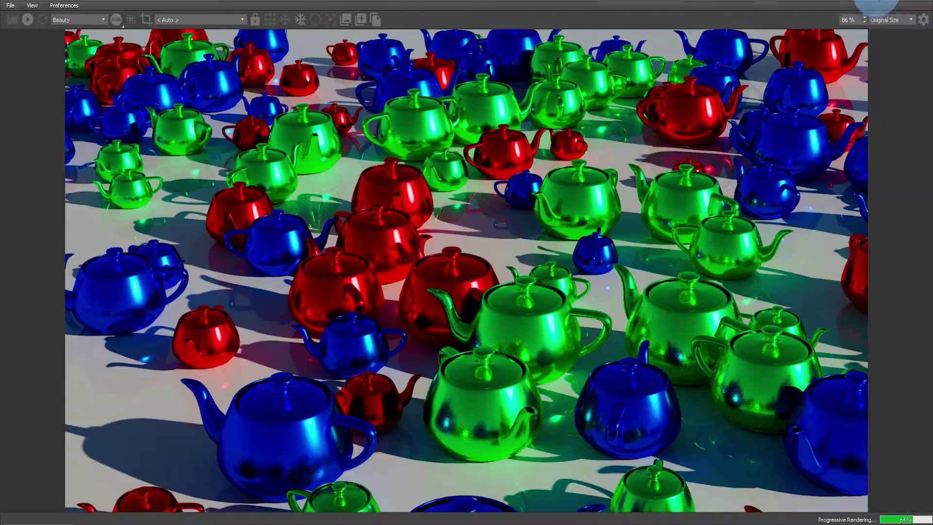
click(879, 2)
click(229, 351)
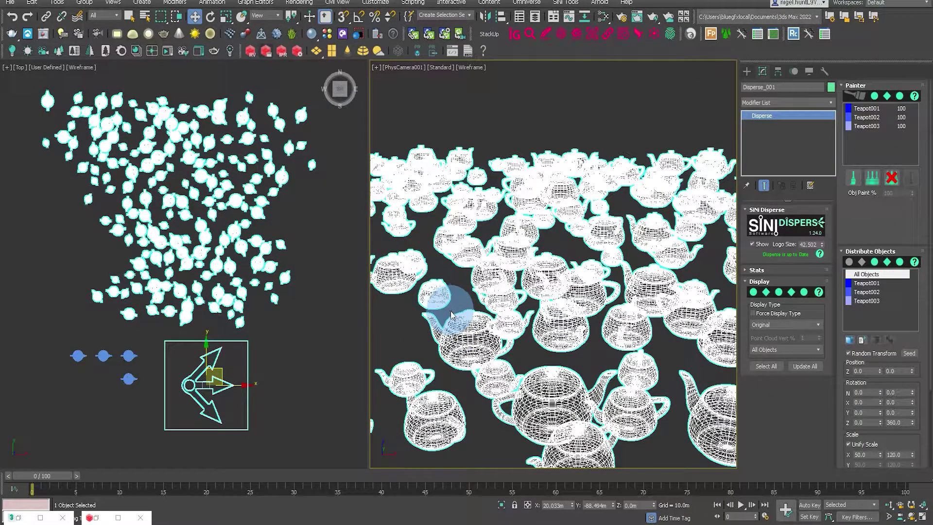
- Paint a strip of only Teapot001 copies beyond the far edge of the scattered teapots in the camera view
click(857, 181)
click(867, 108)
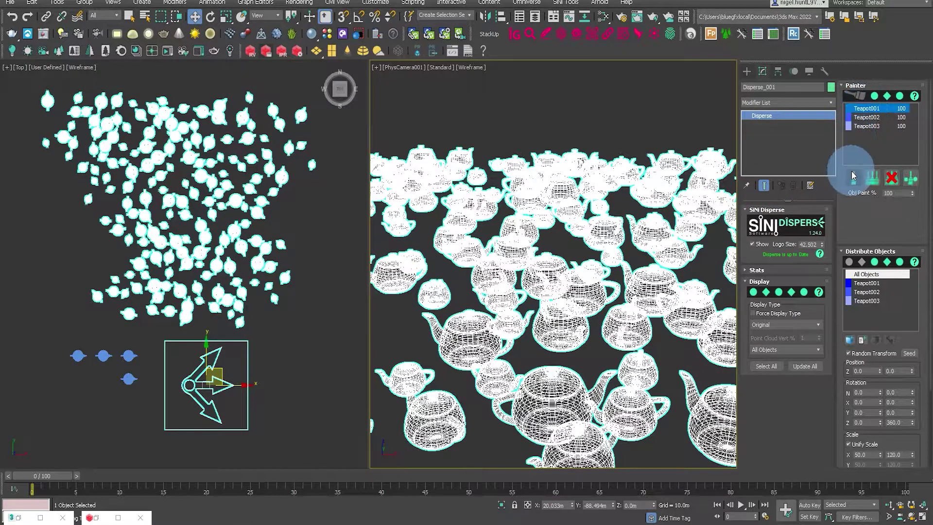
mouse_move(556, 130)
mouse_down()
mouse_move(423, 138)
mouse_move(517, 152)
mouse_move(602, 131)
mouse_up()
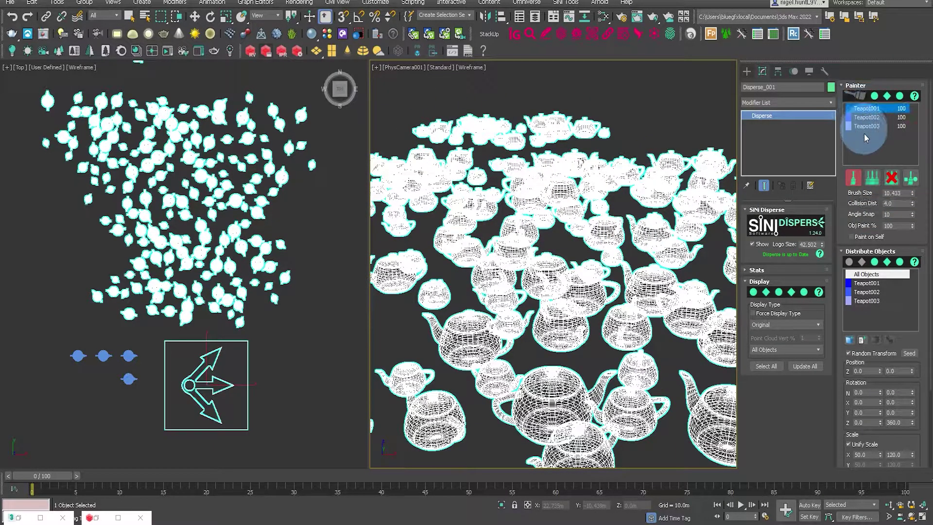
- Erase all kinds of teapots from the foreground of the camera view, using brush size 20 and erase chance 100
click(892, 179)
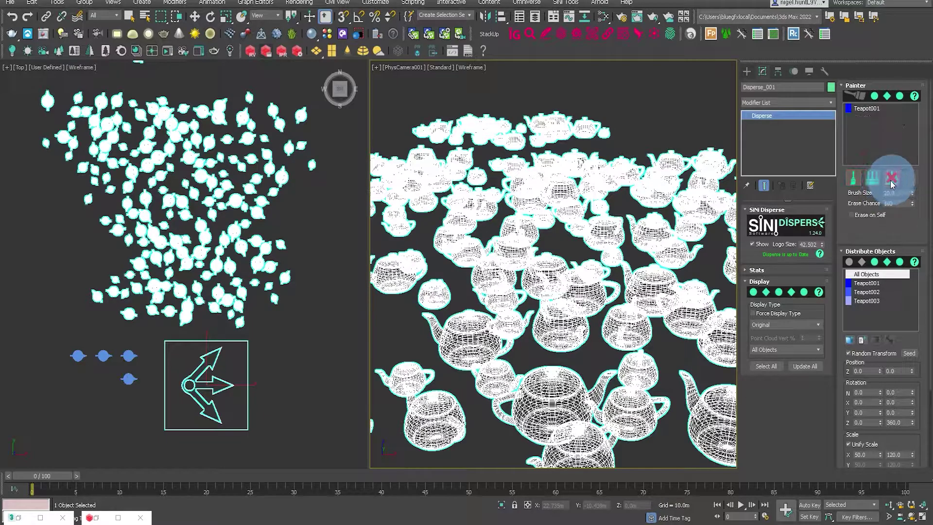
click(878, 180)
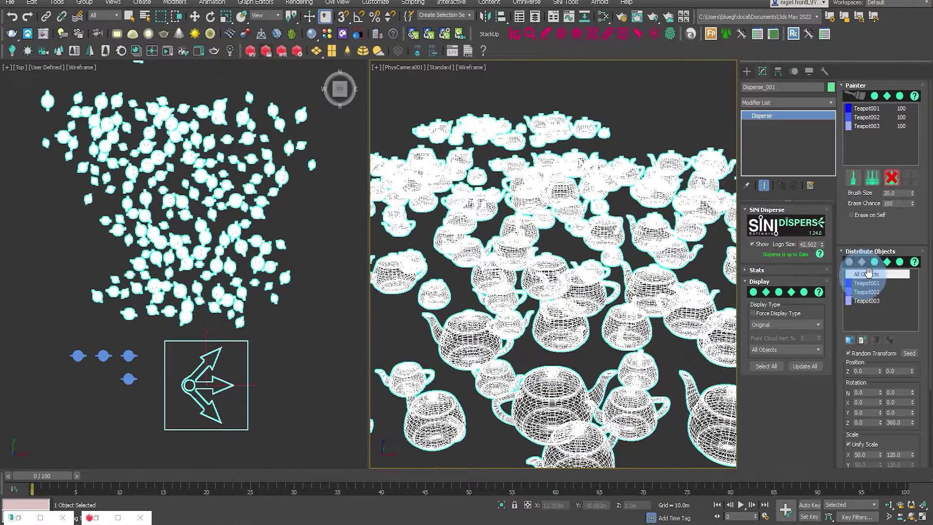
click(906, 201)
mouse_move(525, 406)
mouse_down()
mouse_move(502, 398)
mouse_move(615, 321)
mouse_move(511, 305)
mouse_move(483, 279)
mouse_move(600, 270)
mouse_move(551, 271)
mouse_up()
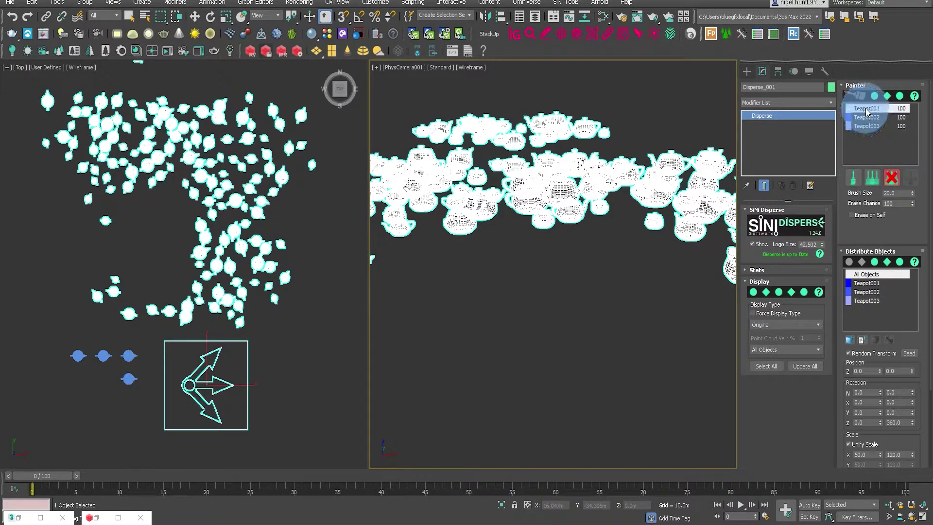
- Paint a cluster of Teapot001 copies in the cleared foreground, with Paint on Self enabled and collision distance 3
click(853, 178)
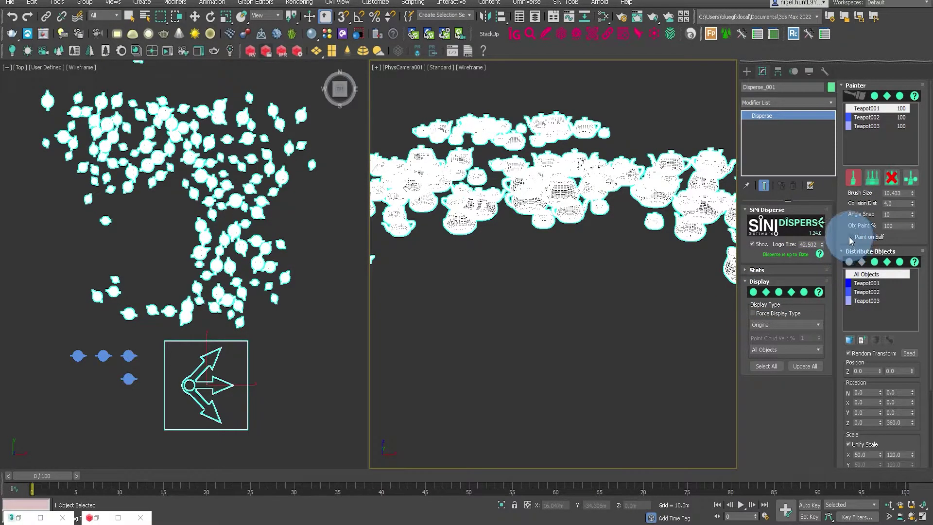
click(850, 238)
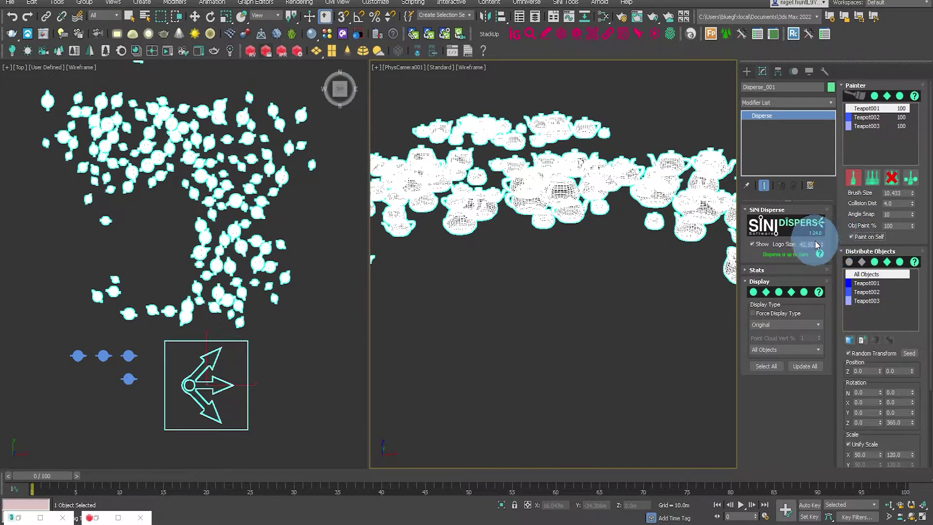
double_click(894, 203)
text(3)
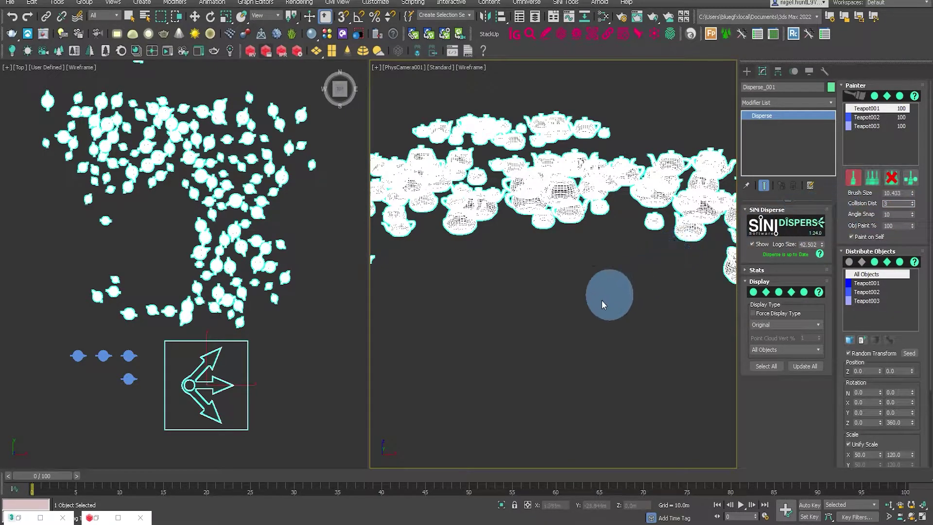
key(Return)
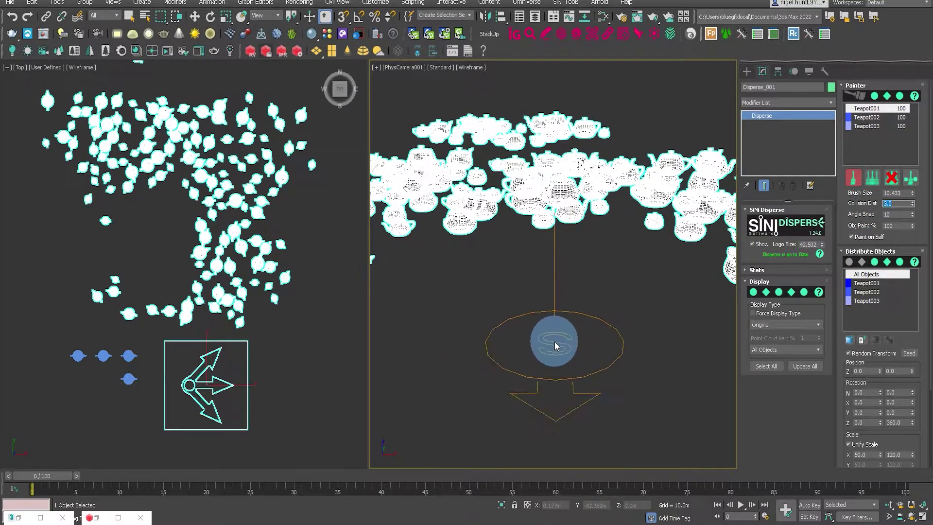
mouse_move(558, 337)
mouse_down()
mouse_move(576, 351)
mouse_move(595, 314)
mouse_move(561, 306)
mouse_move(526, 313)
mouse_move(527, 331)
mouse_move(577, 345)
mouse_move(556, 356)
mouse_move(497, 328)
mouse_move(554, 359)
mouse_move(490, 353)
mouse_up()
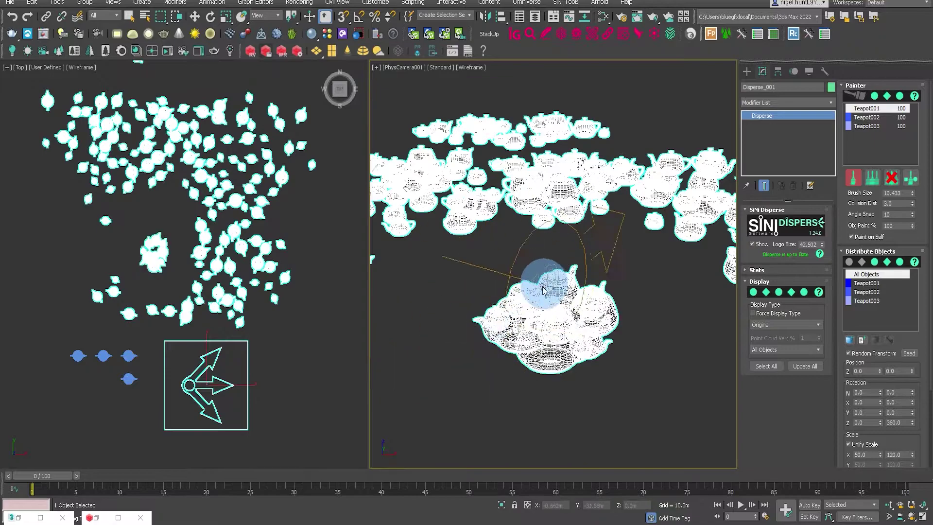
mouse_move(538, 310)
mouse_down()
mouse_move(593, 312)
mouse_move(574, 300)
mouse_up()
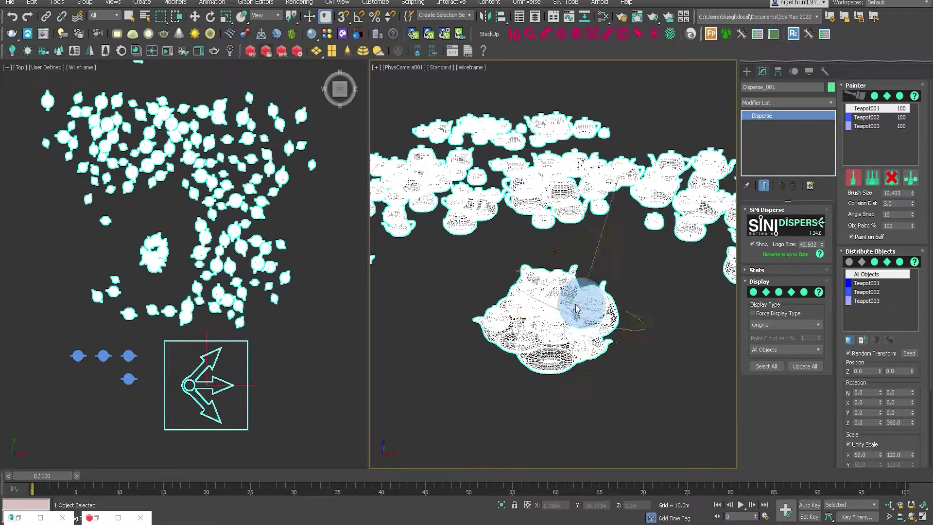
- Stack more Teapot001 copies onto the cluster with collision distance 2, and run a test render of the camera view
double_click(899, 203)
text(2)
key(Return)
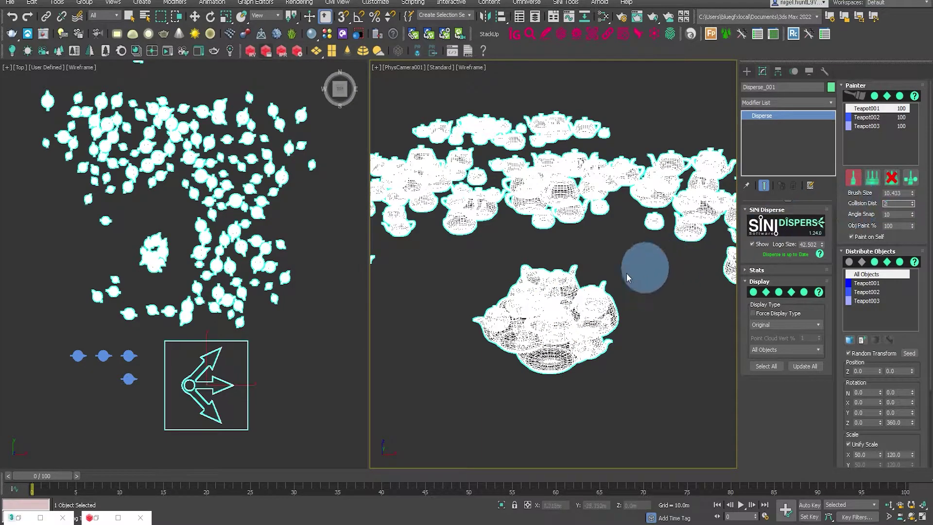
mouse_move(591, 306)
mouse_down()
mouse_move(545, 293)
mouse_move(545, 307)
mouse_move(537, 287)
mouse_move(552, 279)
mouse_move(537, 260)
mouse_move(599, 277)
mouse_move(621, 254)
mouse_move(589, 265)
mouse_move(566, 243)
mouse_up()
click(545, 286)
mouse_move(537, 271)
mouse_down()
mouse_move(521, 305)
mouse_move(502, 291)
mouse_move(530, 328)
mouse_move(541, 314)
mouse_move(635, 319)
mouse_move(584, 329)
mouse_move(611, 353)
mouse_move(579, 325)
mouse_move(596, 287)
mouse_move(626, 274)
mouse_move(614, 287)
mouse_move(538, 284)
mouse_move(557, 277)
mouse_move(556, 247)
mouse_move(544, 241)
mouse_move(539, 215)
mouse_move(552, 226)
mouse_move(578, 194)
mouse_move(554, 193)
mouse_move(572, 206)
mouse_move(568, 165)
mouse_move(567, 200)
mouse_move(547, 159)
mouse_move(542, 183)
mouse_move(564, 205)
mouse_move(562, 222)
mouse_move(622, 217)
mouse_move(528, 241)
mouse_move(491, 233)
mouse_move(497, 274)
mouse_move(466, 274)
mouse_move(495, 293)
mouse_move(467, 291)
mouse_up()
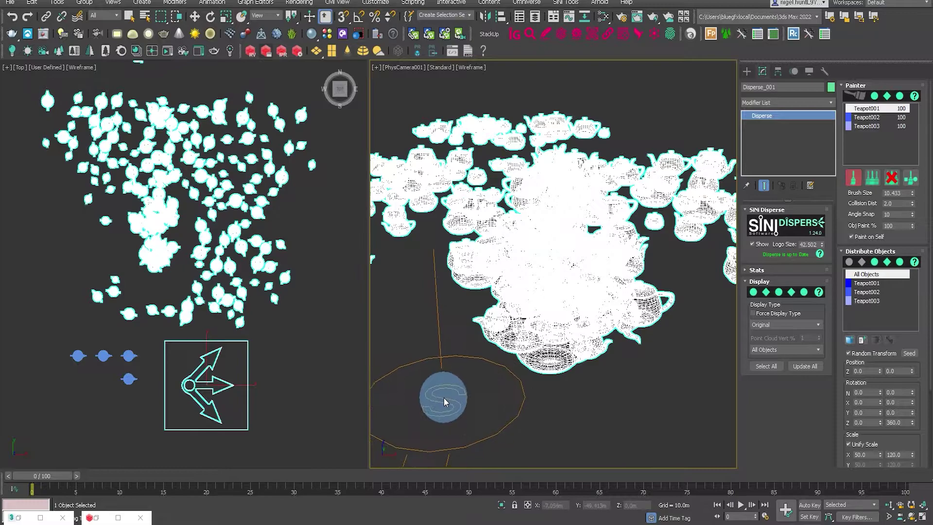
click(269, 48)
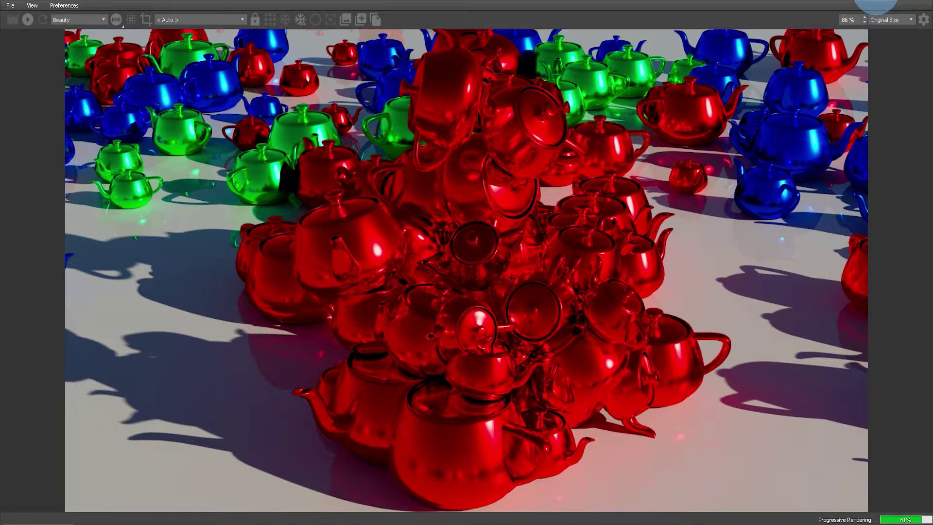
click(876, 4)
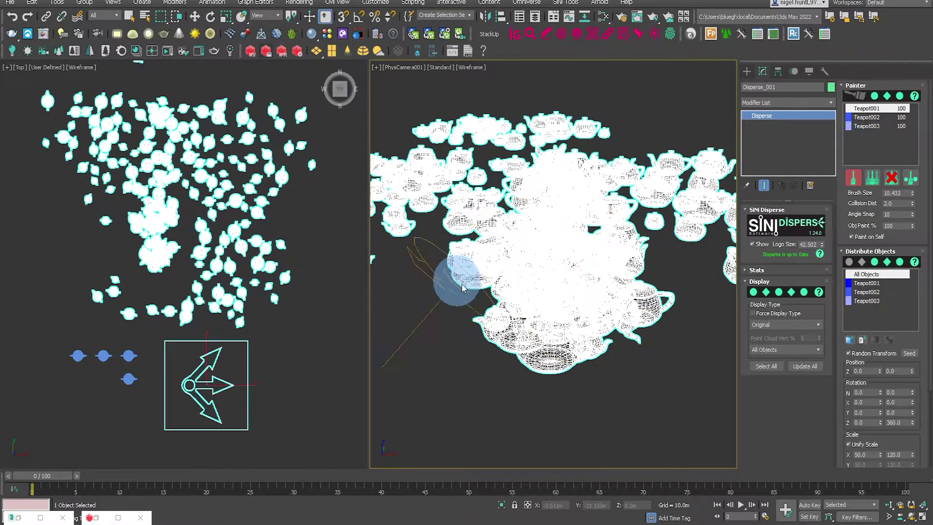
- Erase the stacked cluster and all other teapots seen in the camera view, using brush size 20
click(891, 179)
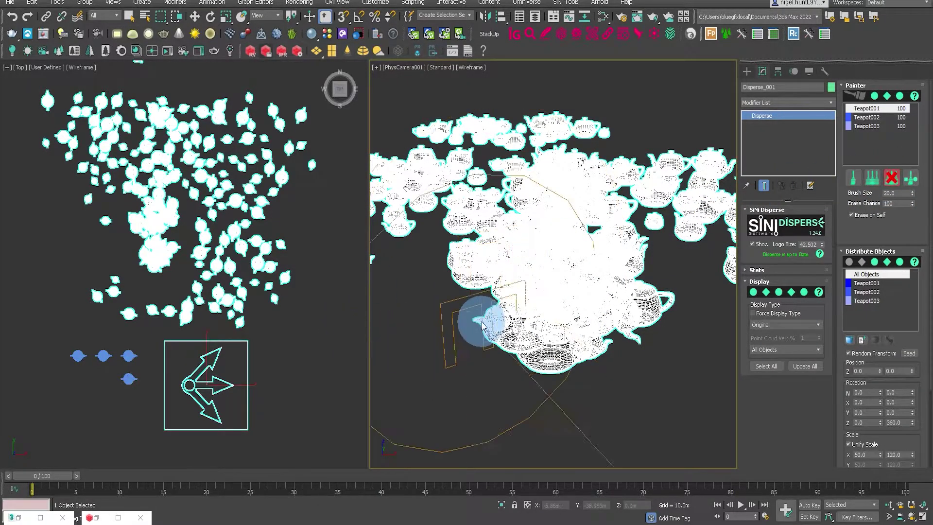
mouse_move(533, 339)
mouse_down()
mouse_move(459, 325)
mouse_move(587, 315)
mouse_move(429, 281)
mouse_move(696, 242)
mouse_move(692, 233)
mouse_move(511, 201)
mouse_move(360, 258)
mouse_up()
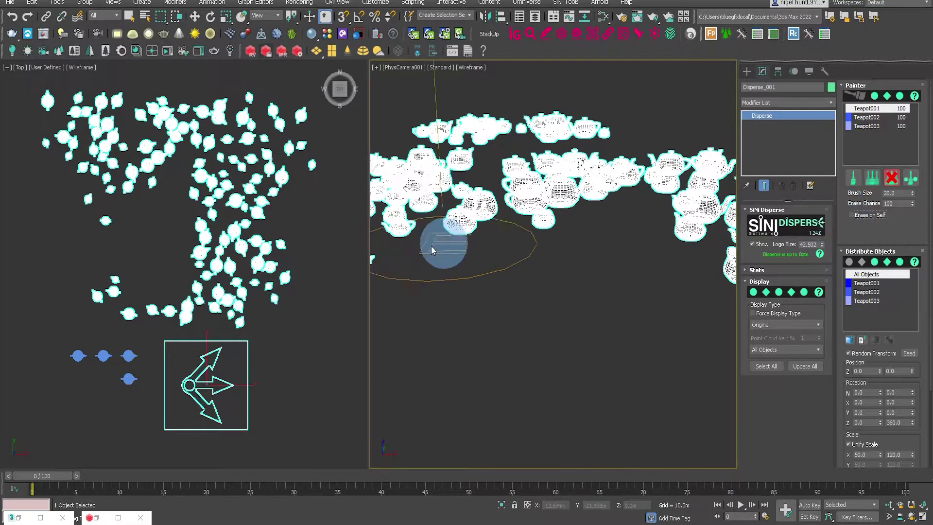
click(870, 144)
click(890, 178)
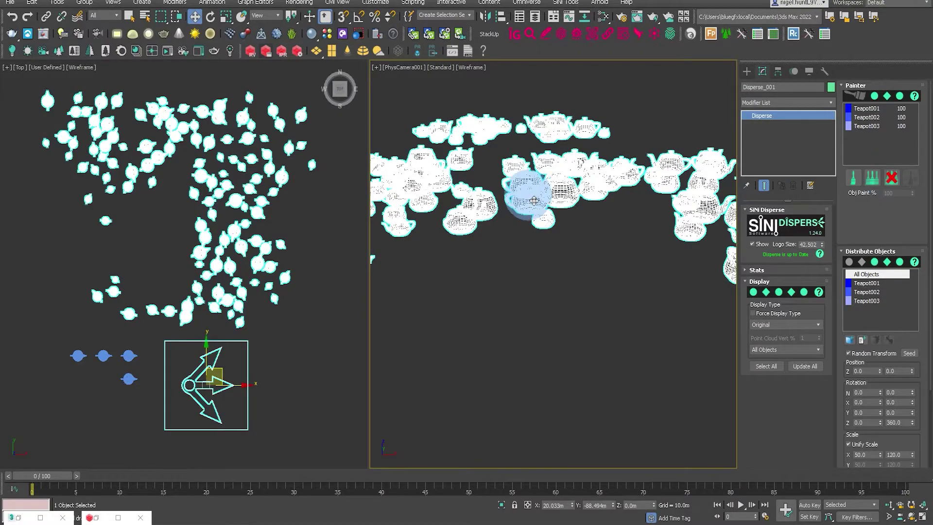
drag(533, 200, 495, 197)
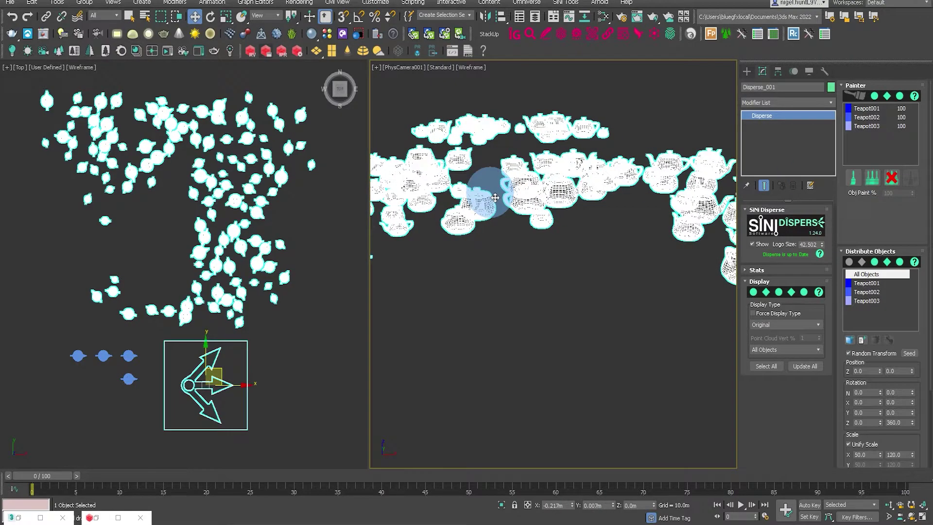
click(891, 178)
mouse_move(687, 202)
mouse_down()
mouse_move(500, 207)
mouse_move(491, 177)
mouse_move(508, 108)
mouse_move(410, 239)
mouse_move(662, 181)
mouse_move(683, 249)
mouse_move(377, 160)
mouse_move(454, 183)
mouse_up()
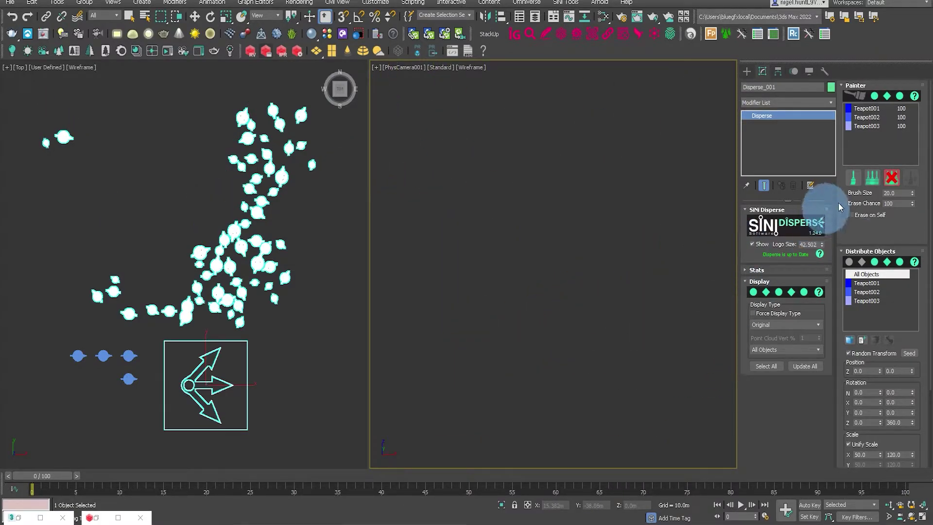
click(892, 178)
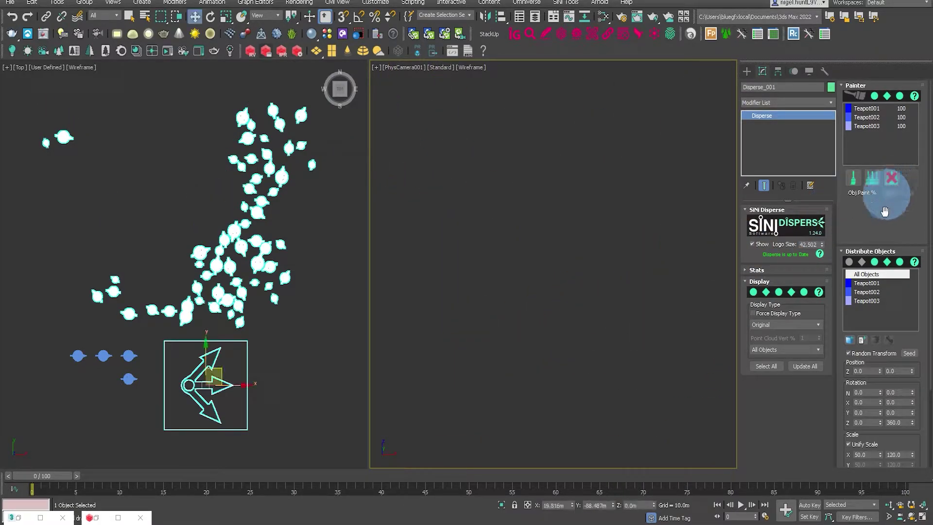
- Replace the three teapots in the Distribute Objects list with Teapot004, and paint copies of it across the camera view
click(868, 284)
click(874, 340)
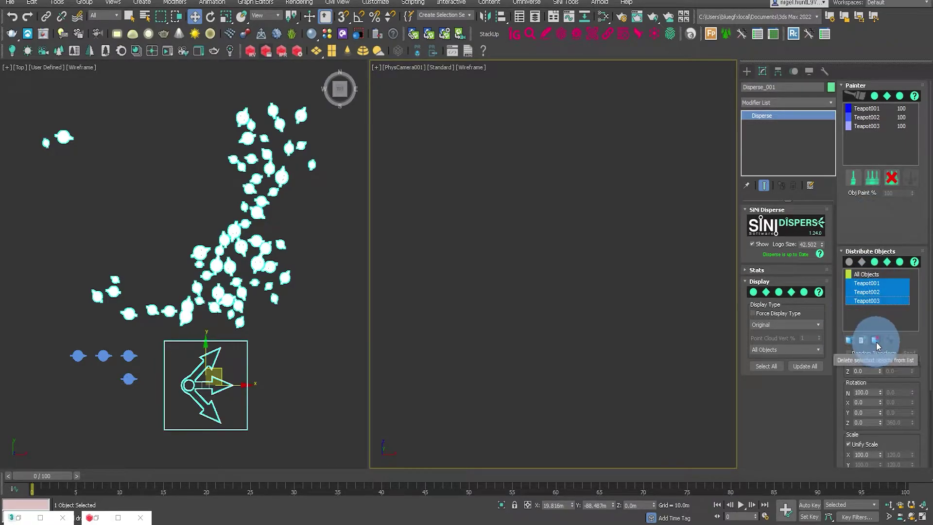
click(850, 339)
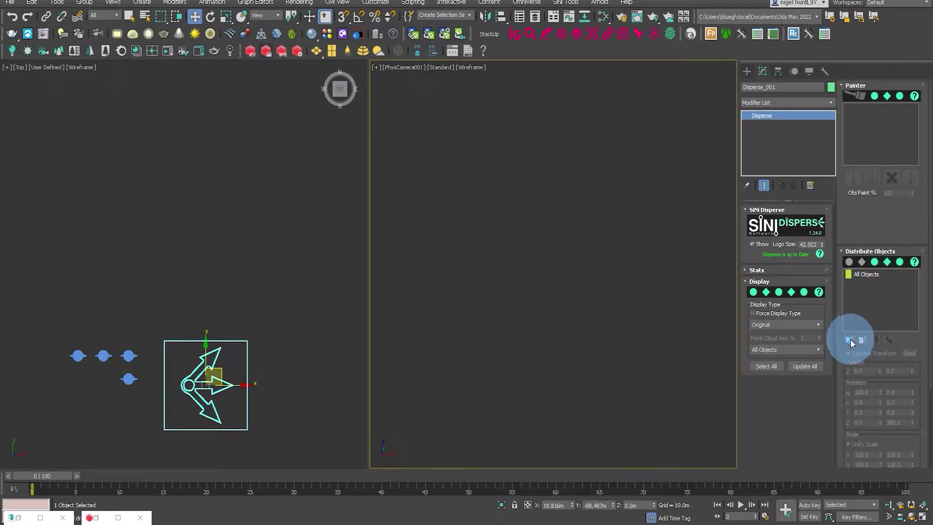
click(126, 377)
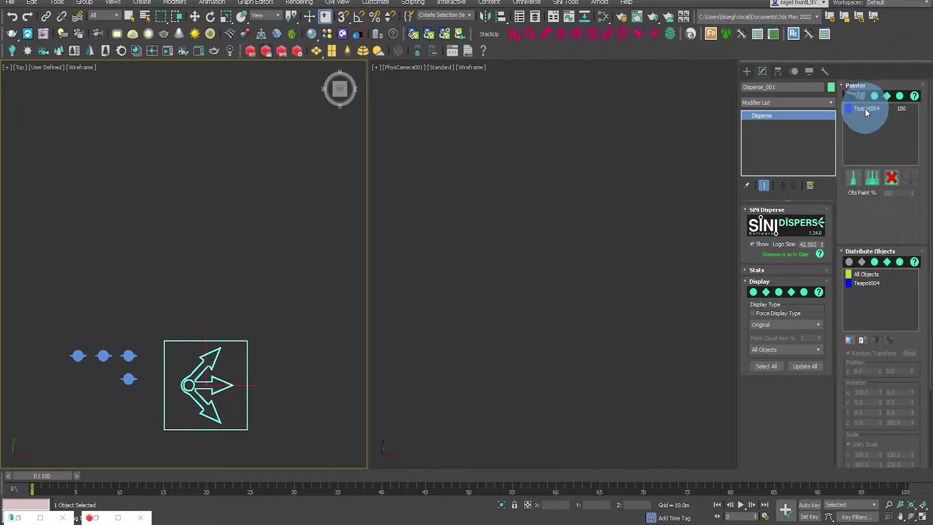
click(852, 177)
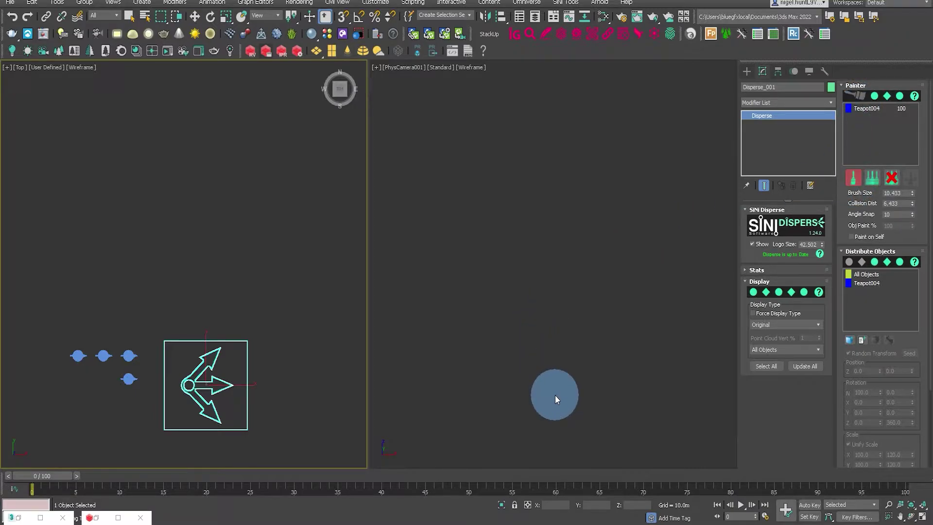
mouse_move(577, 335)
mouse_down()
mouse_move(476, 328)
mouse_move(463, 359)
mouse_move(652, 295)
mouse_move(442, 251)
mouse_move(475, 416)
mouse_move(672, 388)
mouse_move(561, 297)
mouse_move(642, 202)
mouse_move(681, 247)
mouse_move(655, 254)
mouse_move(412, 202)
mouse_move(398, 243)
mouse_up()
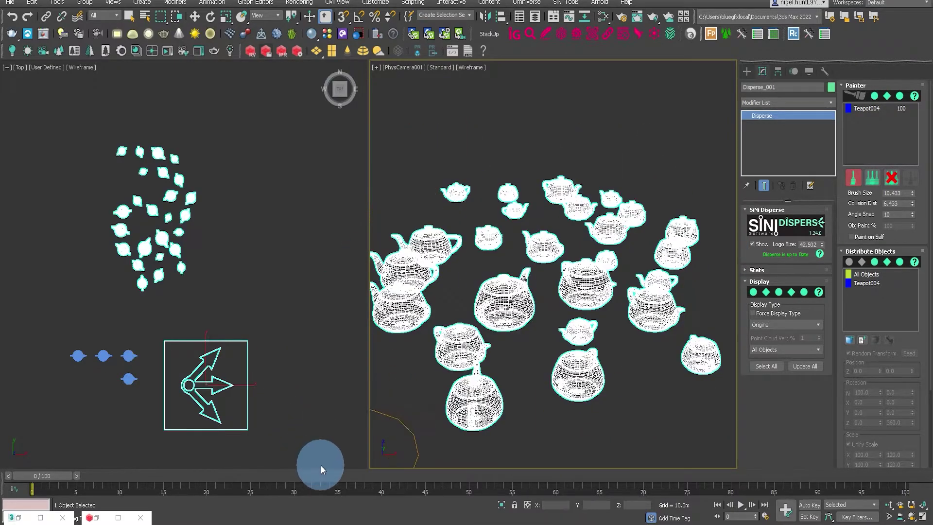
- Examine the 08 - RedshiftMtl material in the material editor
click(40, 519)
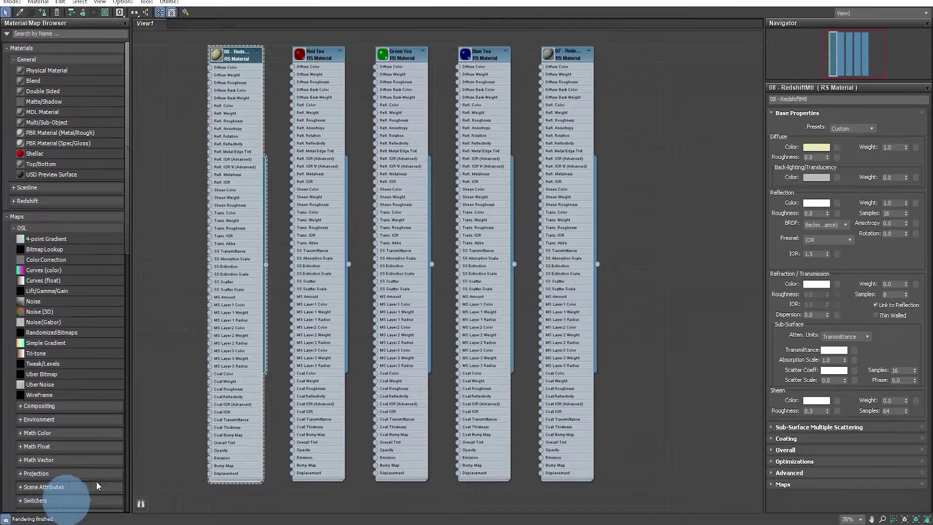
click(234, 54)
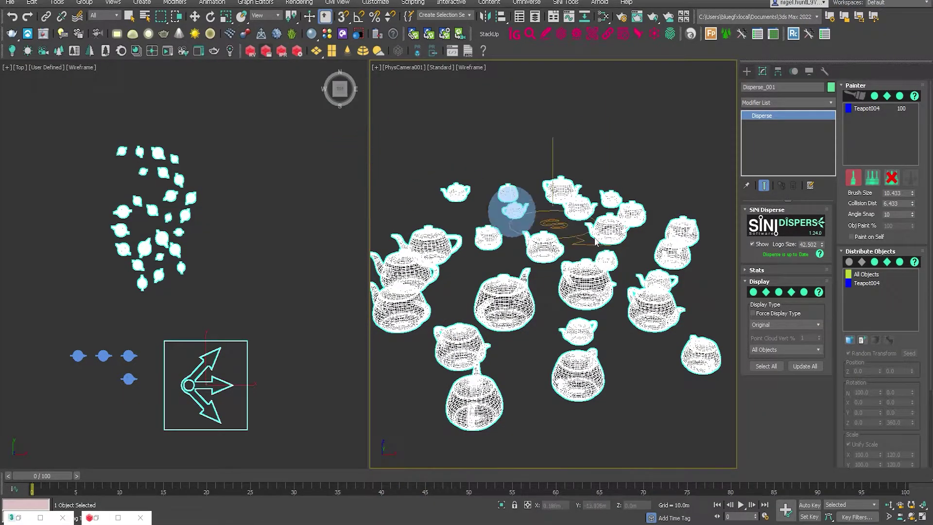
- Open the Colour & Texture Variation settings and test-render the Teapot004 copies with Use Colour Shift turned off
drag(843, 364, 846, 31)
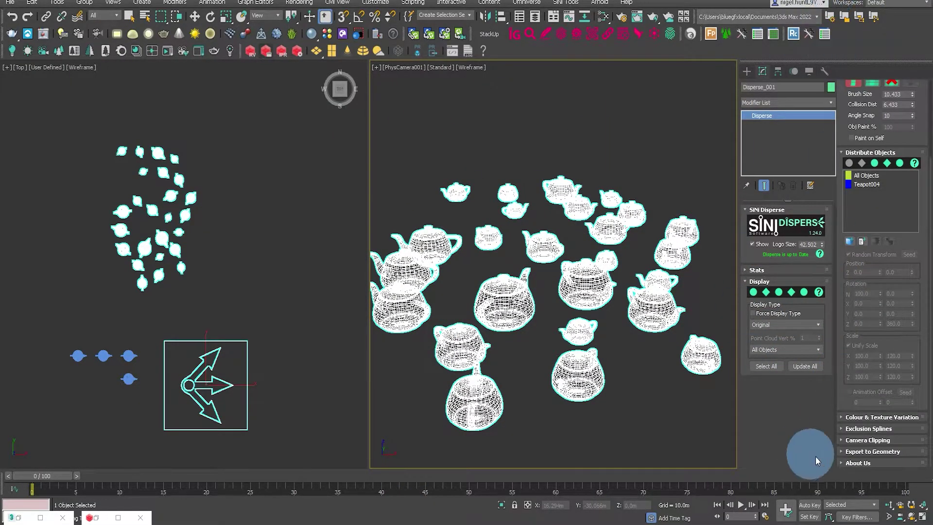
click(855, 417)
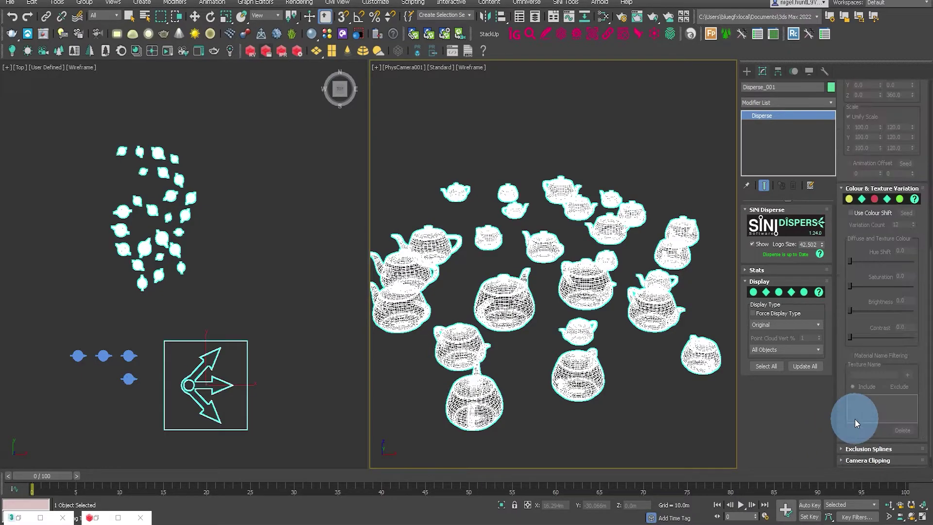
key(w)
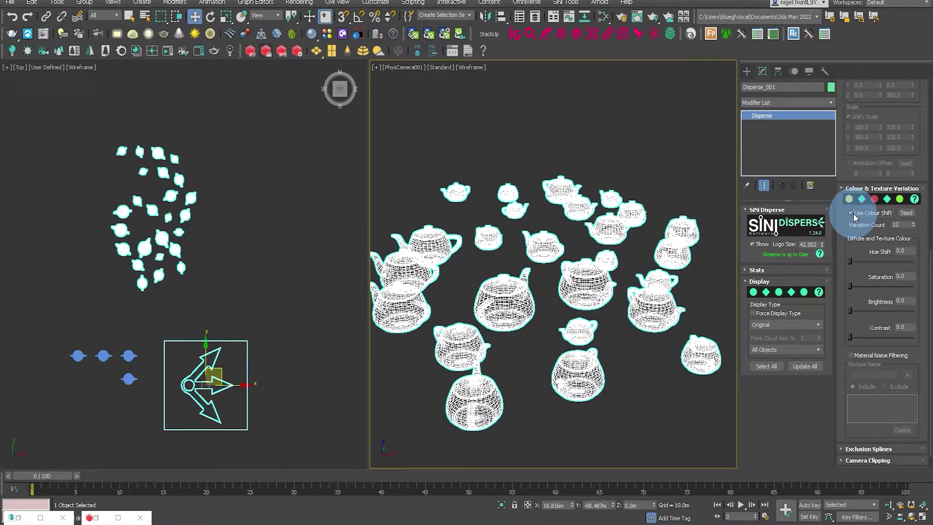
click(853, 214)
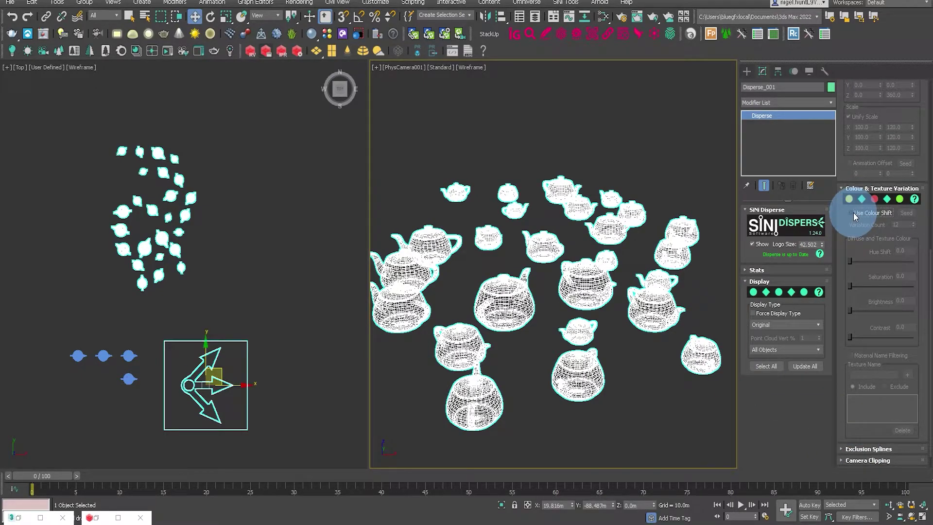
click(266, 51)
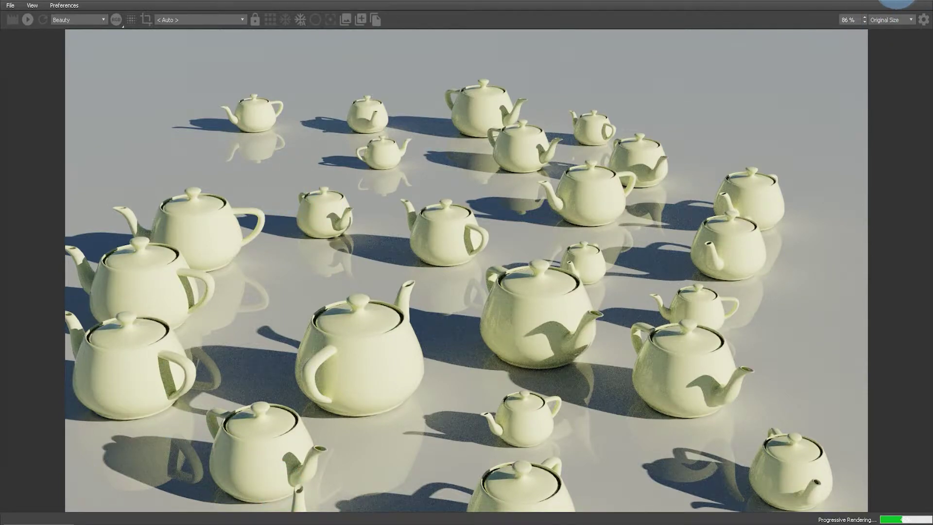
- Turn on Use Colour Shift with Hue Shift at about 143 and Saturation at 100, and test-render the teapots
click(876, 1)
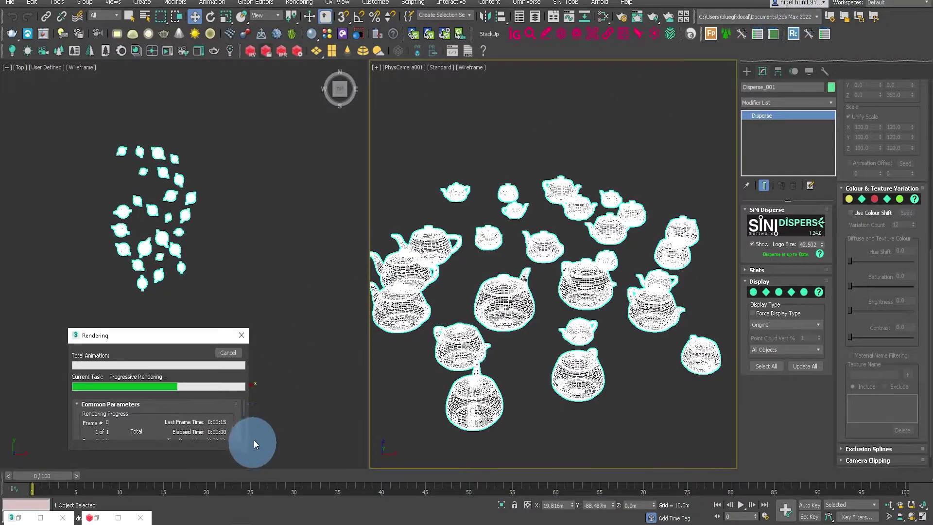
click(228, 353)
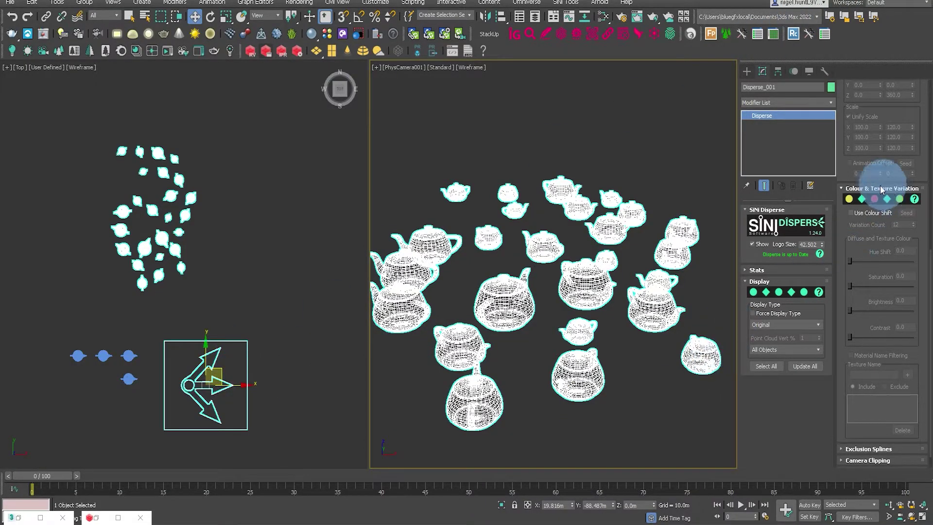
click(852, 213)
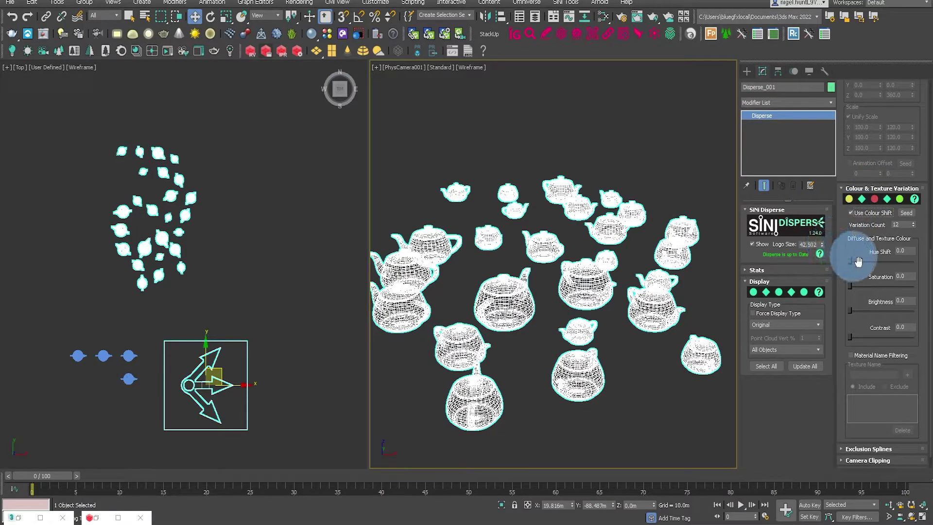
drag(855, 261, 905, 267)
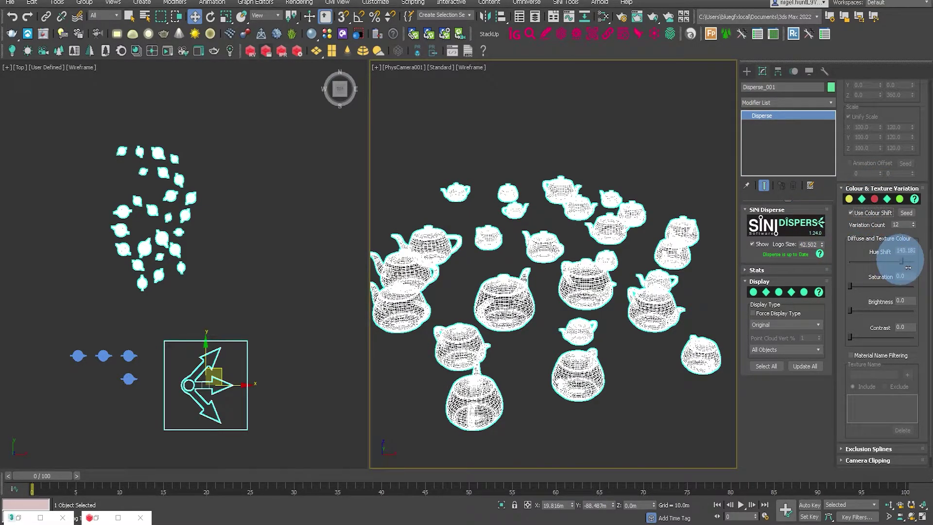
drag(849, 286, 920, 300)
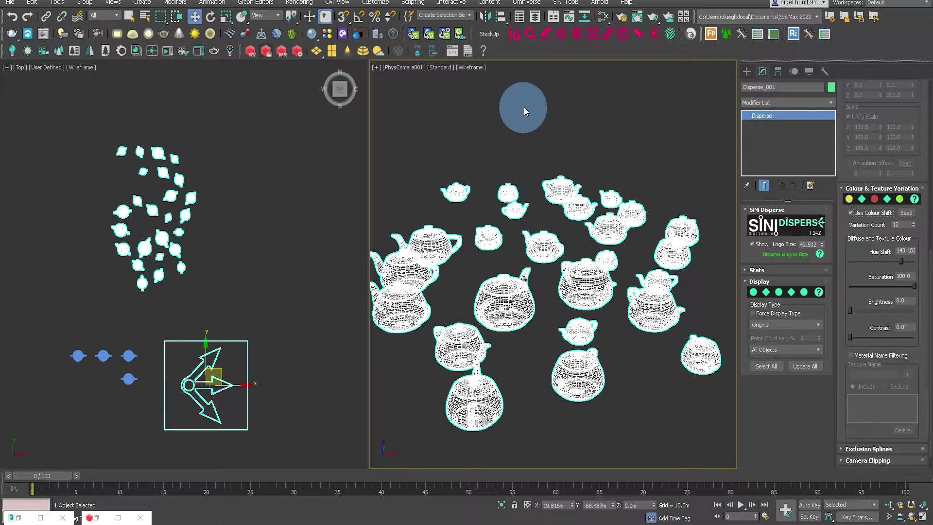
click(268, 51)
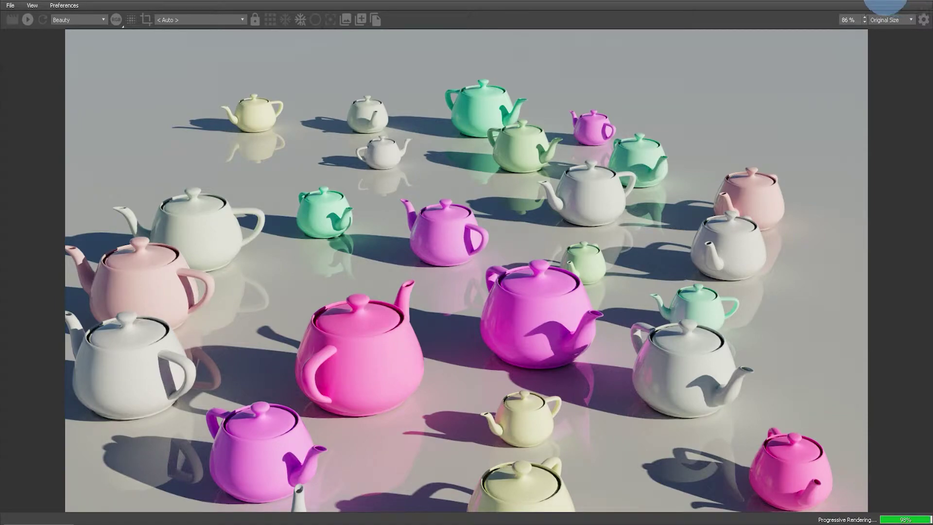
click(874, 4)
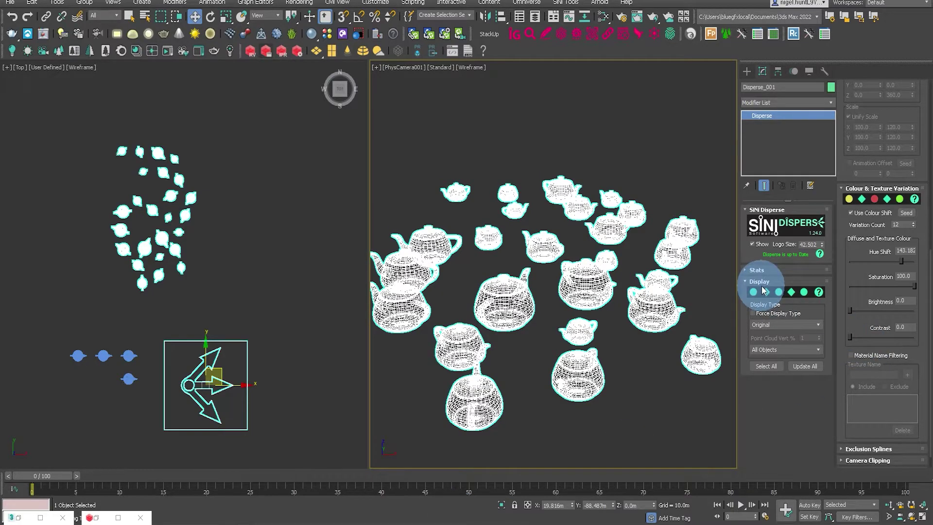
- Open the online Disperse UI documentation in the browser and review its Colour and Texture Variation and Distribute Objects rollup sections
click(819, 253)
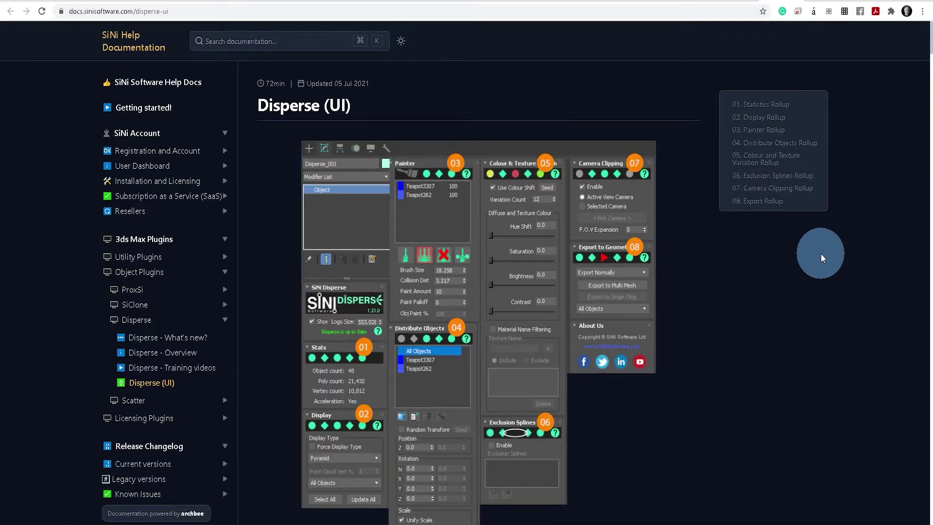
scroll(403, 252, down, 5)
click(407, 269)
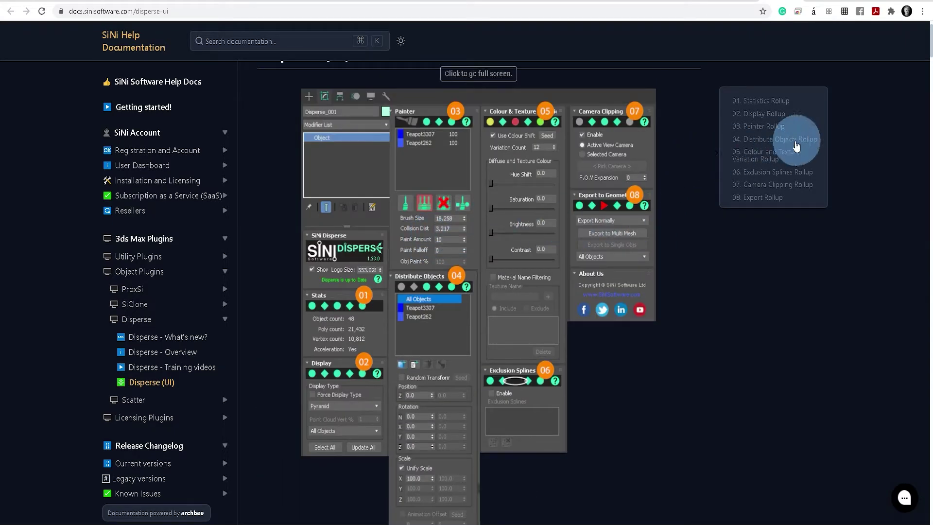
click(761, 160)
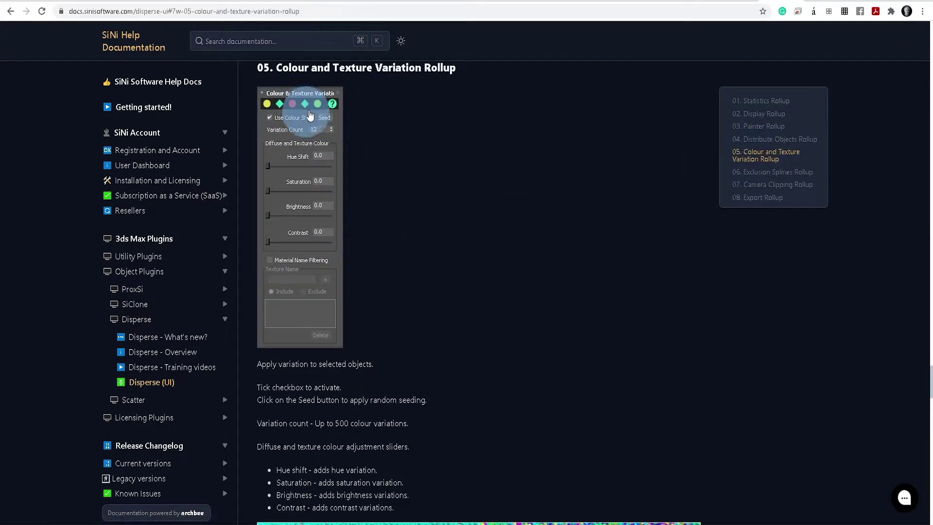
scroll(476, 287, down, 5)
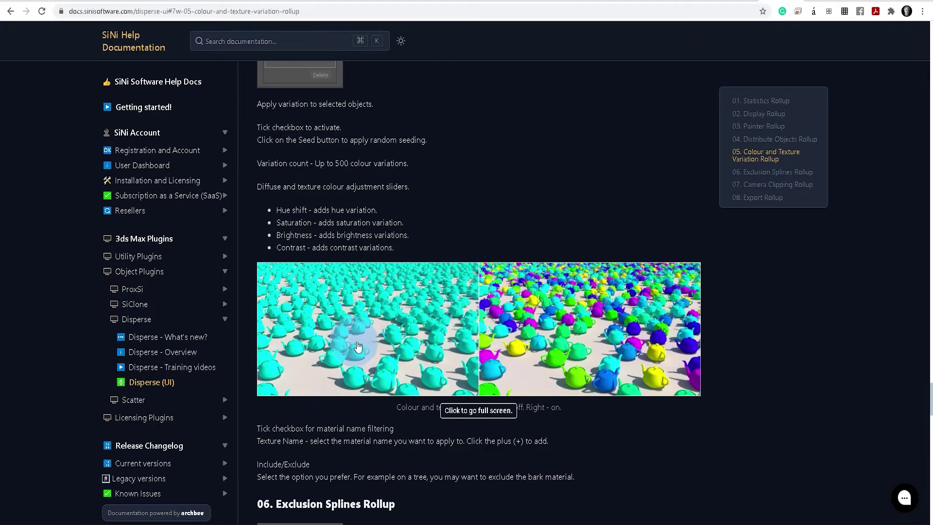
scroll(426, 310, down, 5)
scroll(424, 308, up, 5)
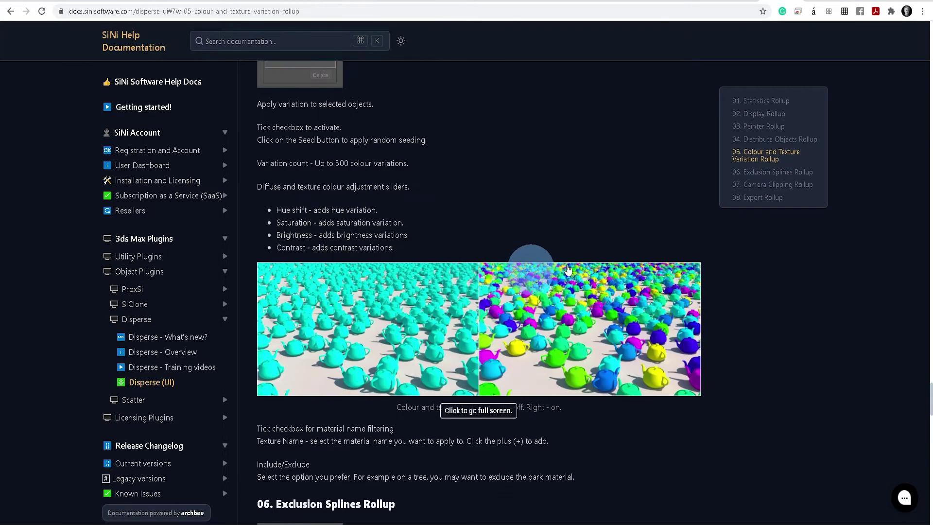
click(772, 184)
click(767, 149)
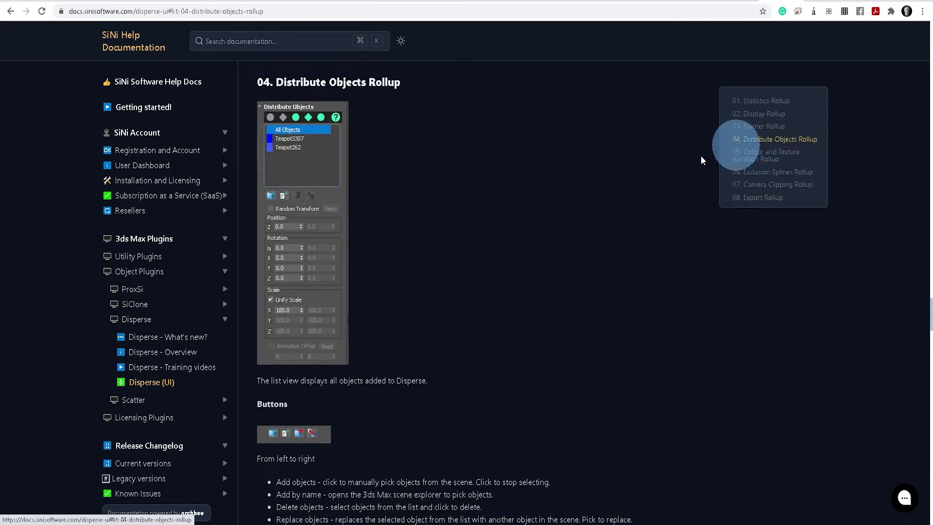
- Open the Disperse - Training videos page in the documentation and look through its 60-second samplers
click(175, 368)
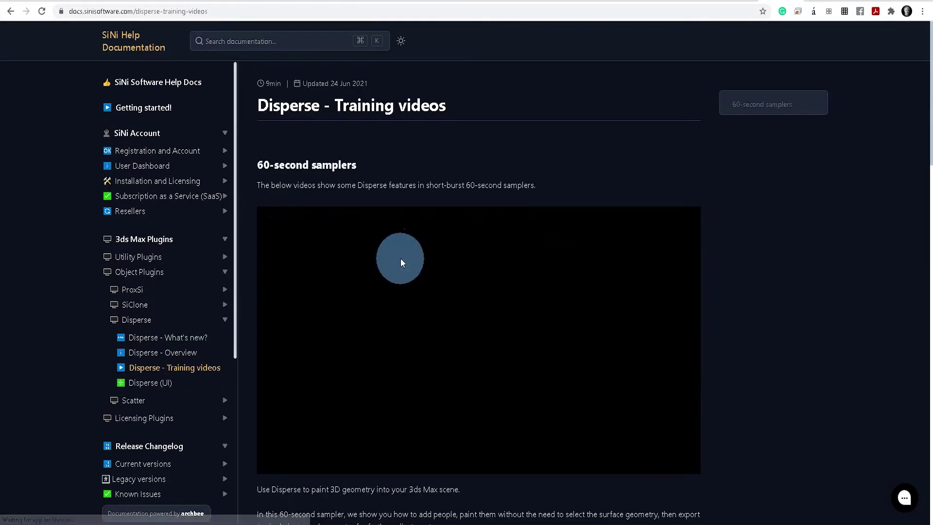
scroll(389, 313, down, 6)
scroll(390, 316, down, 15)
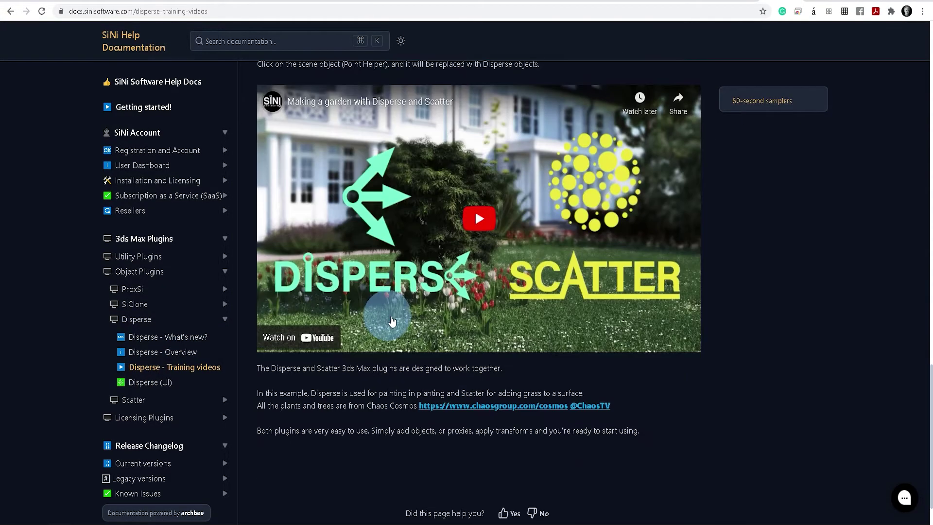
scroll(411, 314, up, 7)
scroll(411, 315, up, 10)
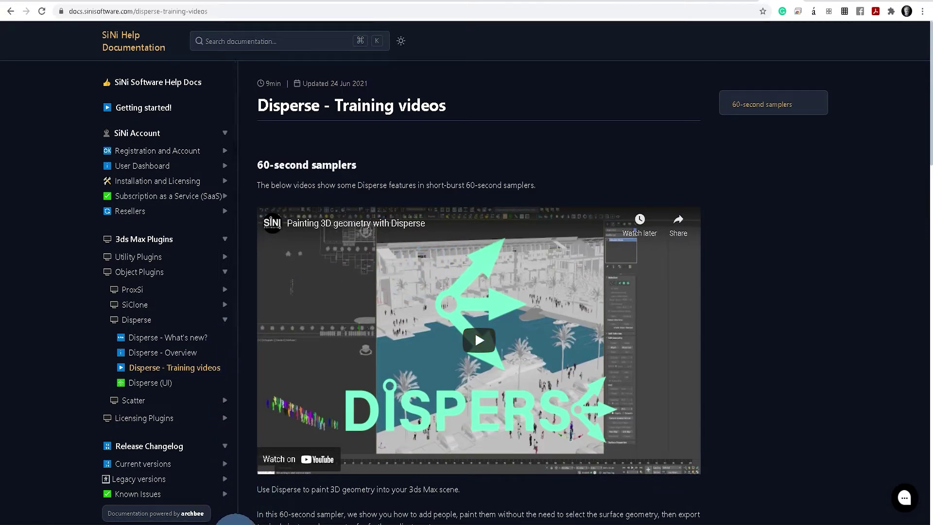
- Switch back to 3ds Max and bring up the rendered image of the colour-shifted teapots
click(206, 523)
click(325, 306)
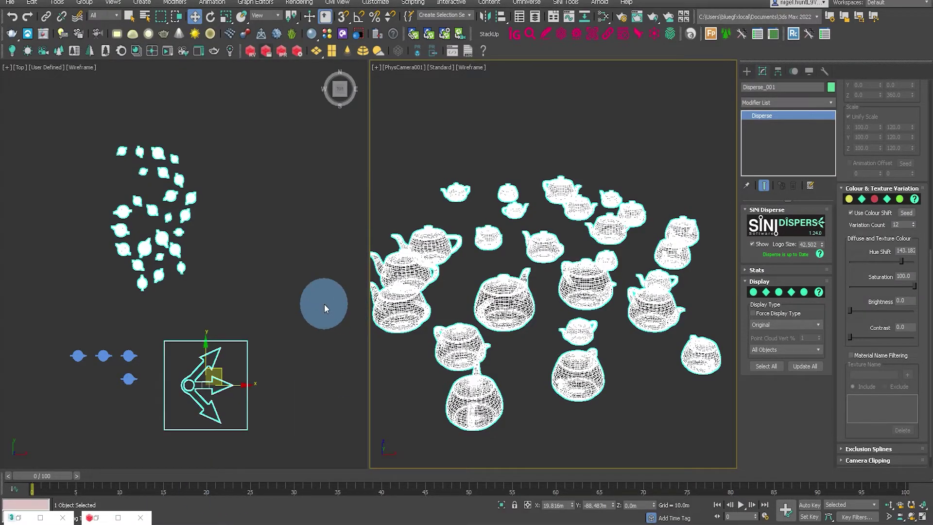
click(109, 517)
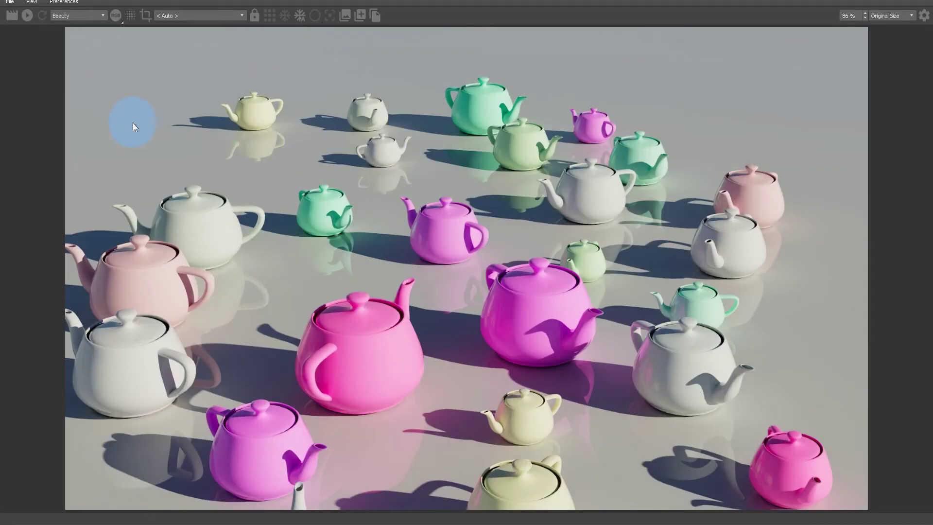